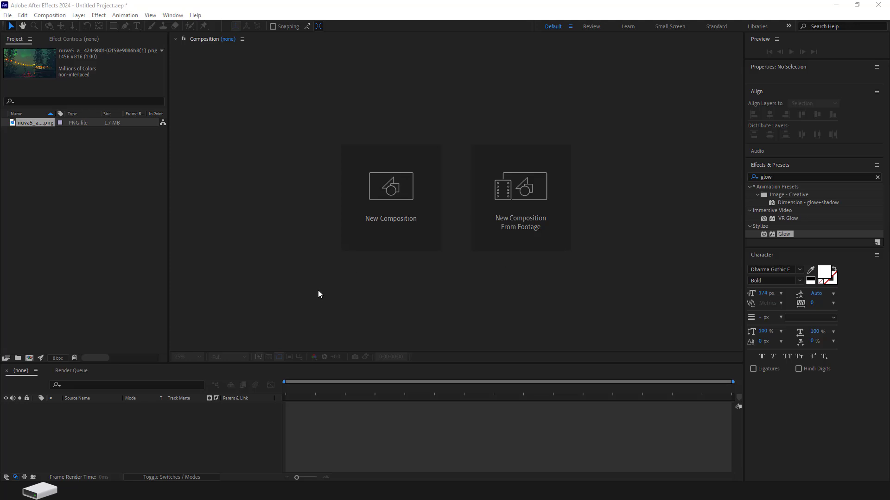
# Step: Create Comp 1 from the HD 1920x1080 preset with the frame rate set to 25 fps
pyautogui.click(390, 191)
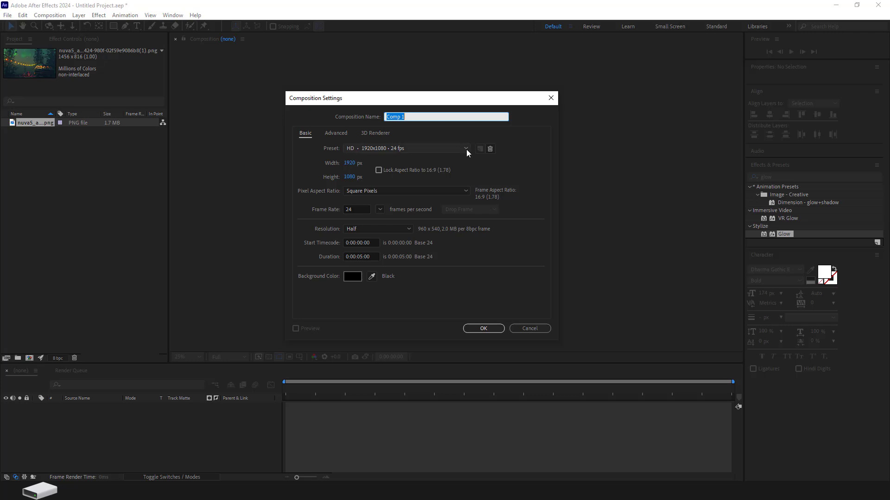
pyautogui.click(466, 149)
pyautogui.click(424, 188)
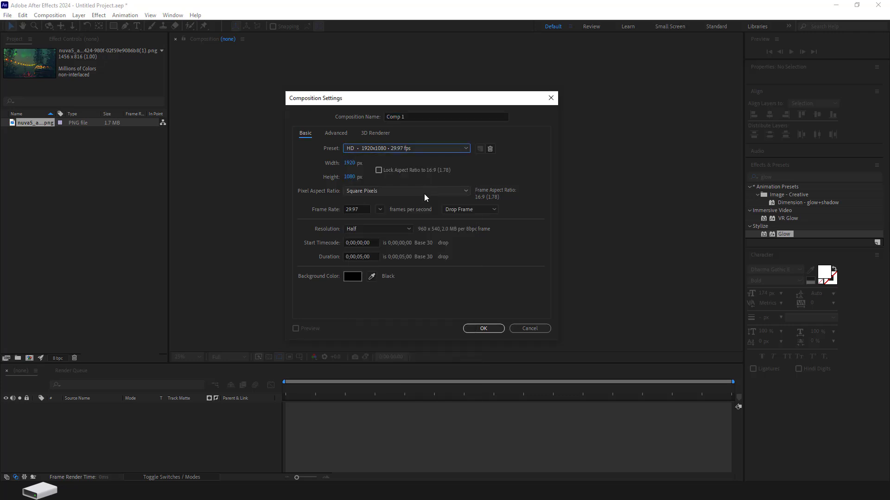
pyautogui.click(381, 209)
pyautogui.click(393, 270)
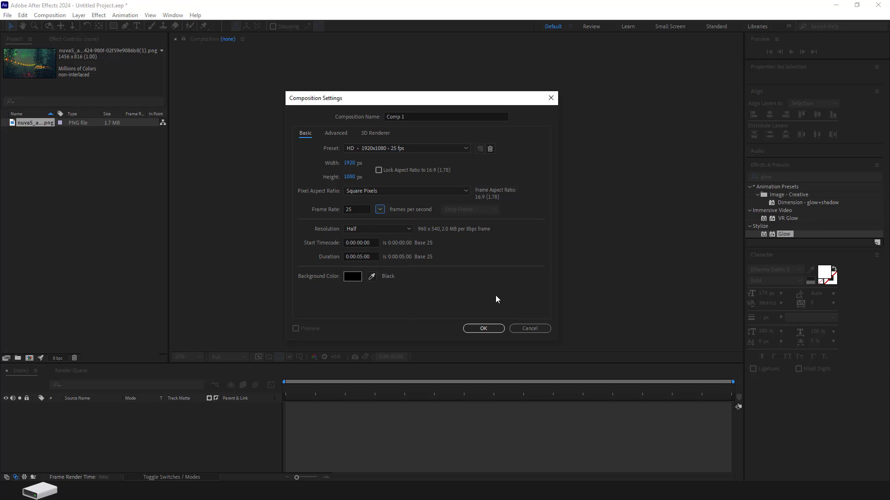
pyautogui.click(484, 328)
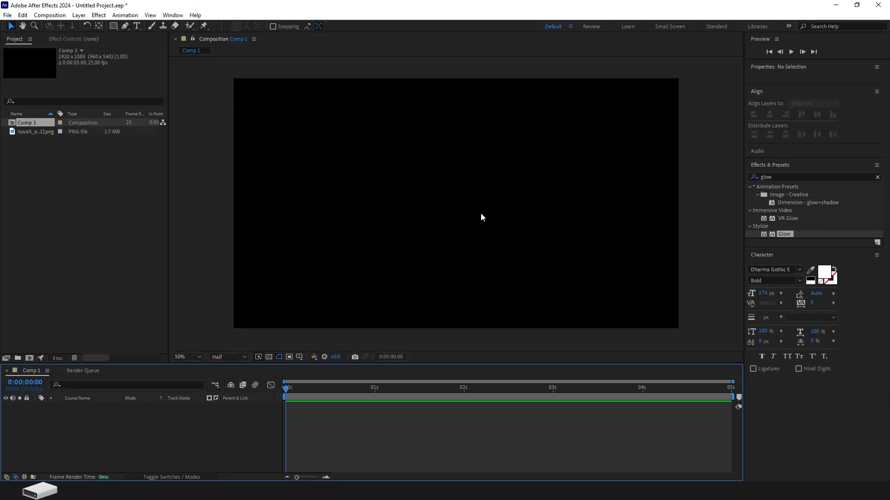
# Step: Add a full-frame solid coloured dark purple, creating Dark Purple Solid 1
pyautogui.click(79, 15)
pyautogui.moveTo(199, 28)
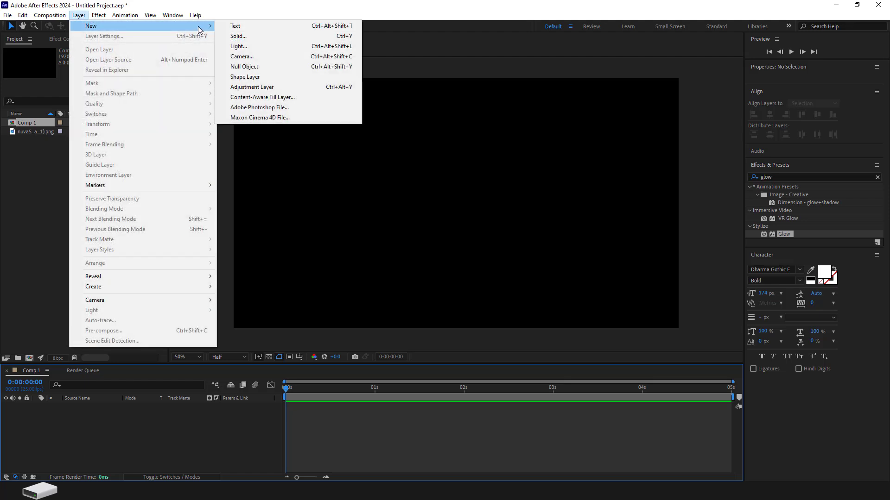
pyautogui.click(250, 36)
pyautogui.click(481, 296)
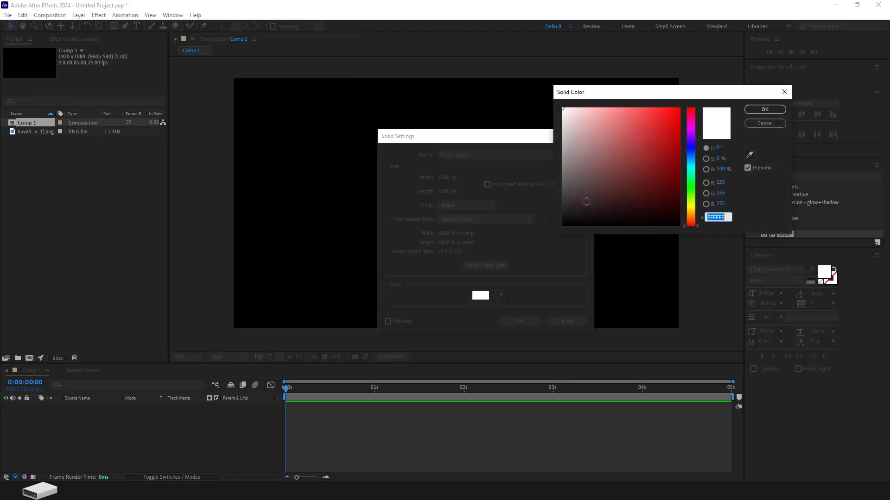
pyautogui.click(673, 162)
pyautogui.moveTo(690, 142); pyautogui.dragTo(629, 184)
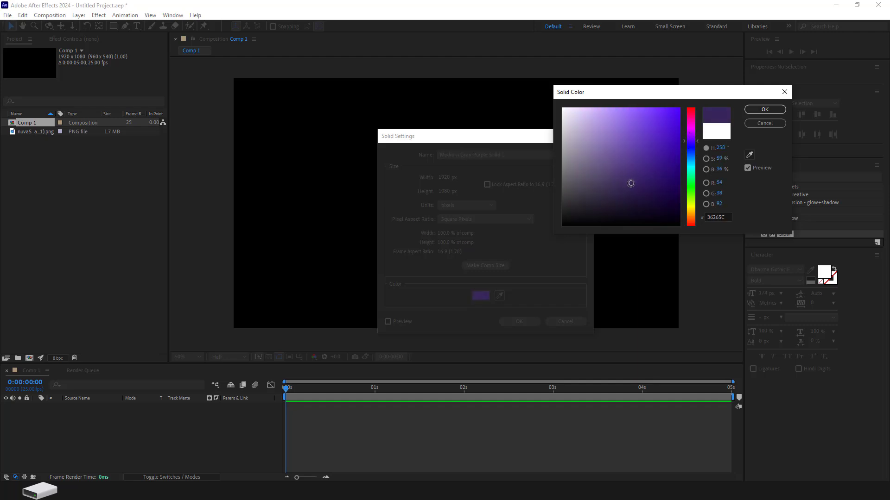
pyautogui.moveTo(629, 189); pyautogui.dragTo(611, 199)
pyautogui.click(762, 110)
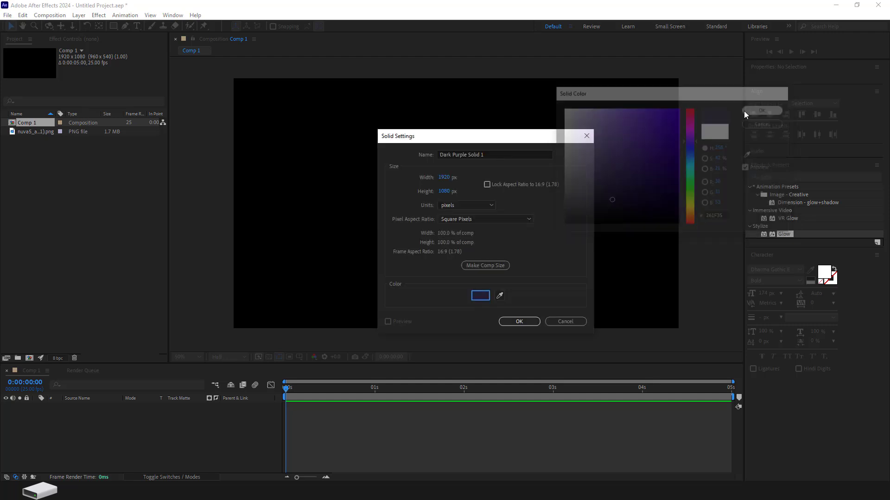
pyautogui.click(505, 320)
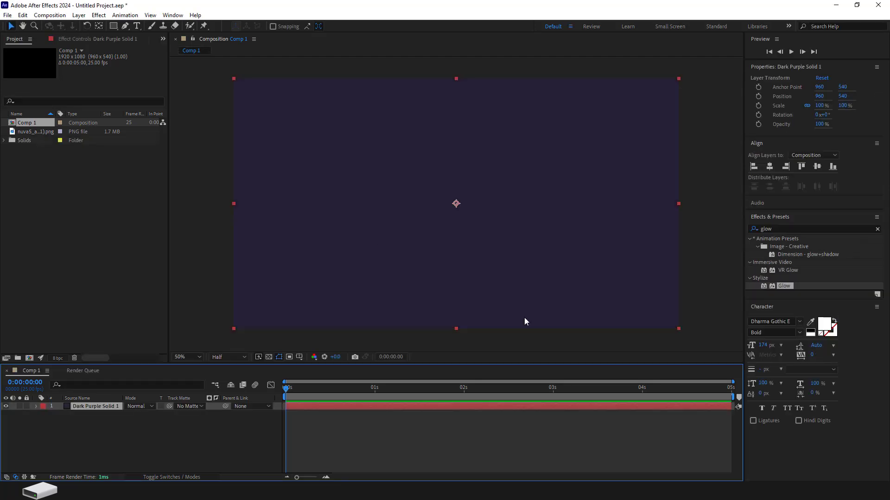
# Step: Lock Dark Purple Solid 1 and add a white full-frame solid named ball above it
pyautogui.click(27, 406)
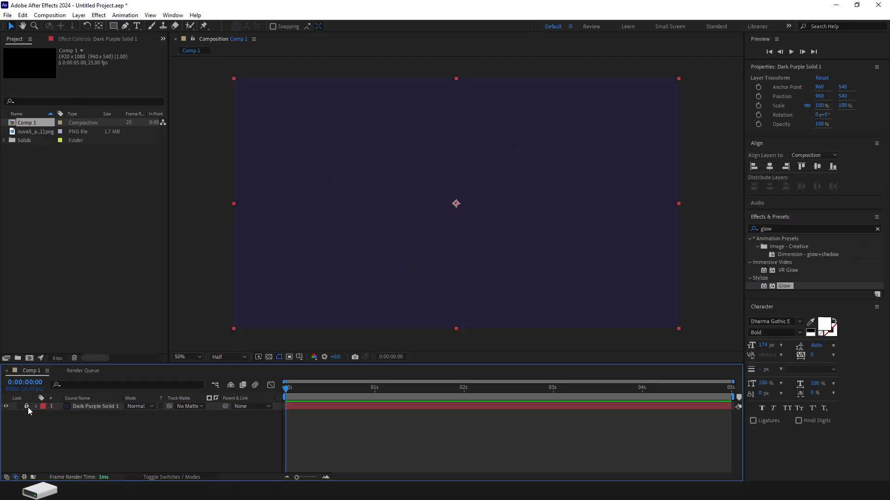
pyautogui.click(80, 18)
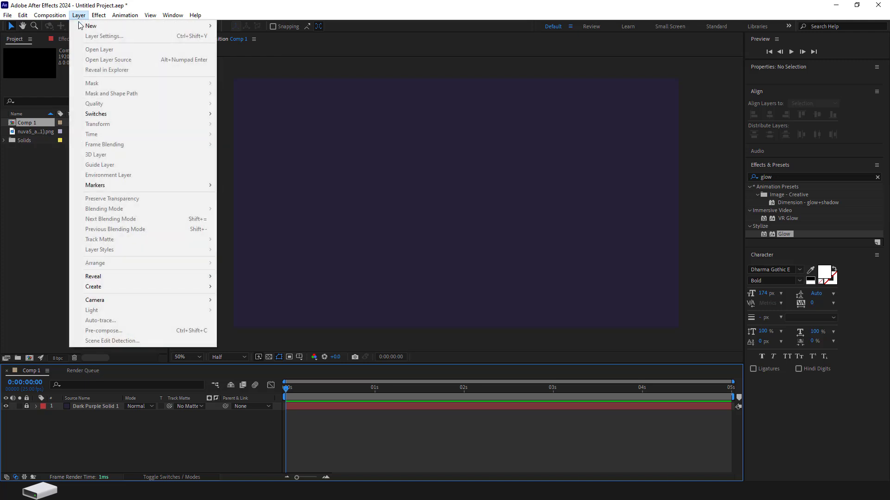
pyautogui.moveTo(153, 26)
pyautogui.click(249, 41)
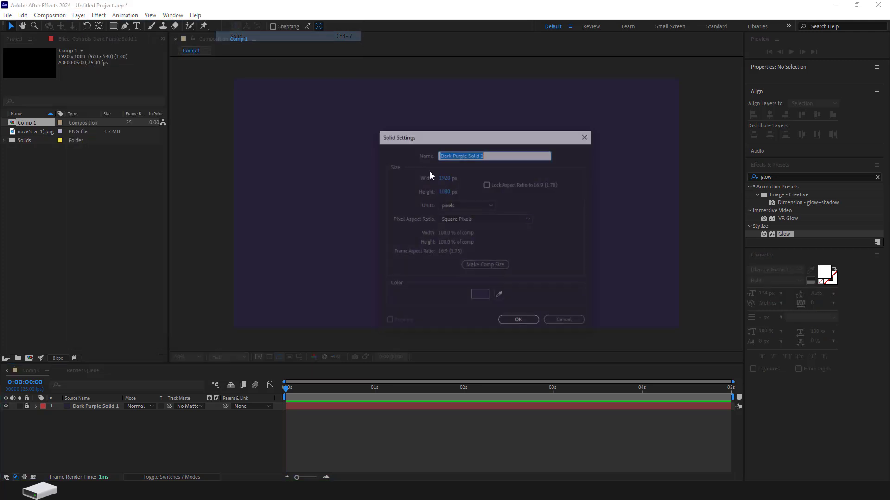
pyautogui.click(481, 295)
pyautogui.click(582, 127)
pyautogui.click(562, 108)
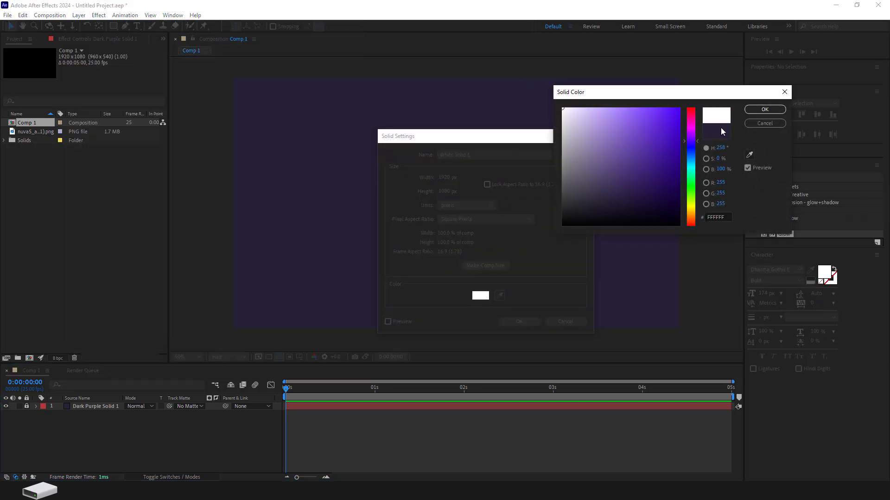
pyautogui.click(764, 109)
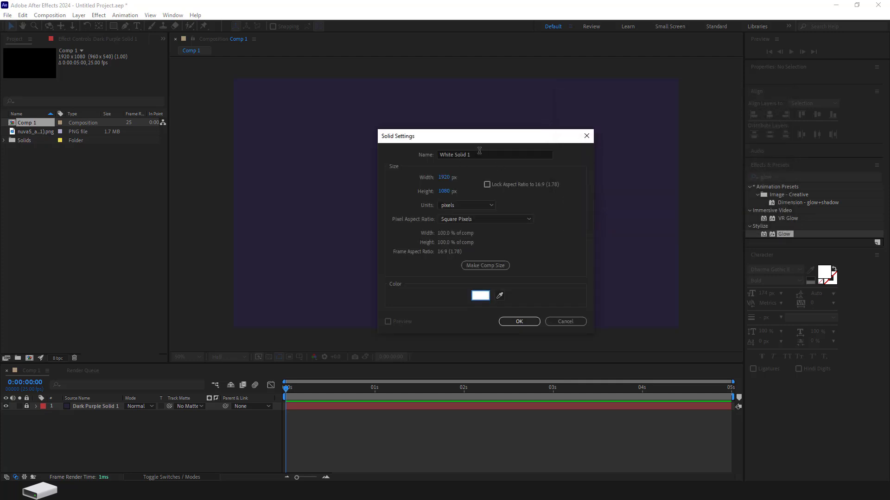
pyautogui.click(479, 151)
pyautogui.write('ball')
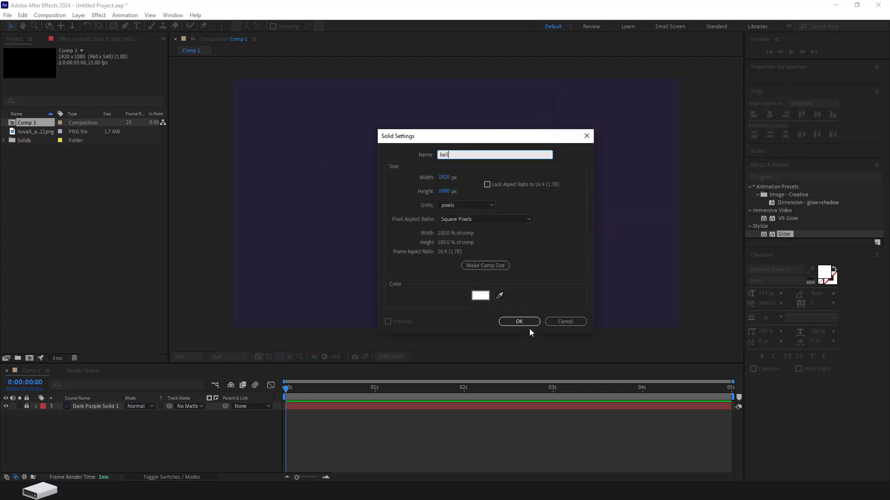
pyautogui.click(522, 321)
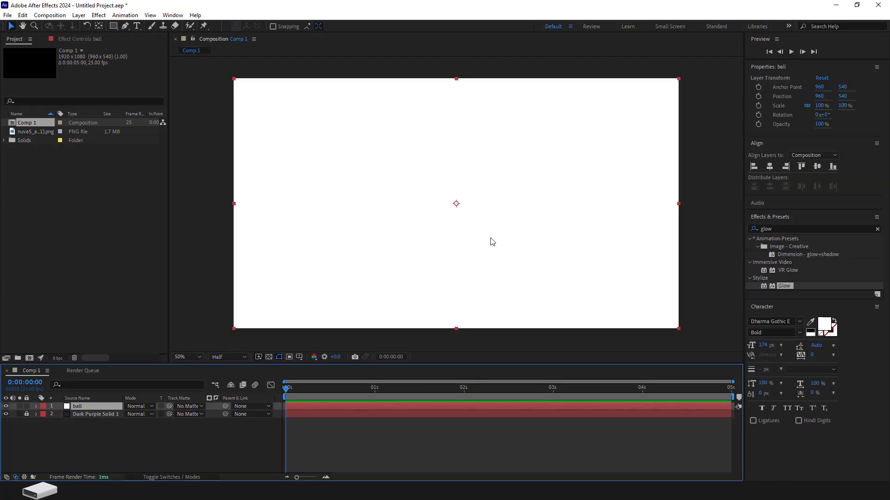
# Step: Search Effects & Presets for 'cc ball' and apply CC Ball Action to the ball layer
pyautogui.click(878, 229)
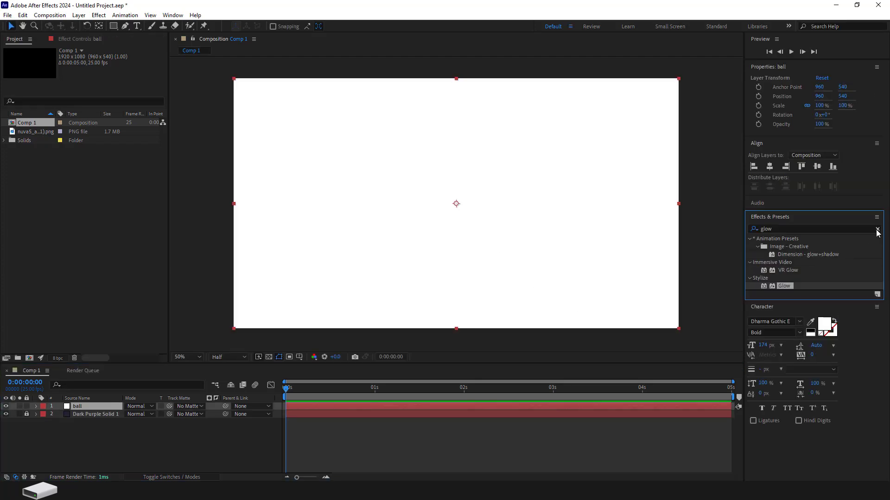
pyautogui.click(800, 228)
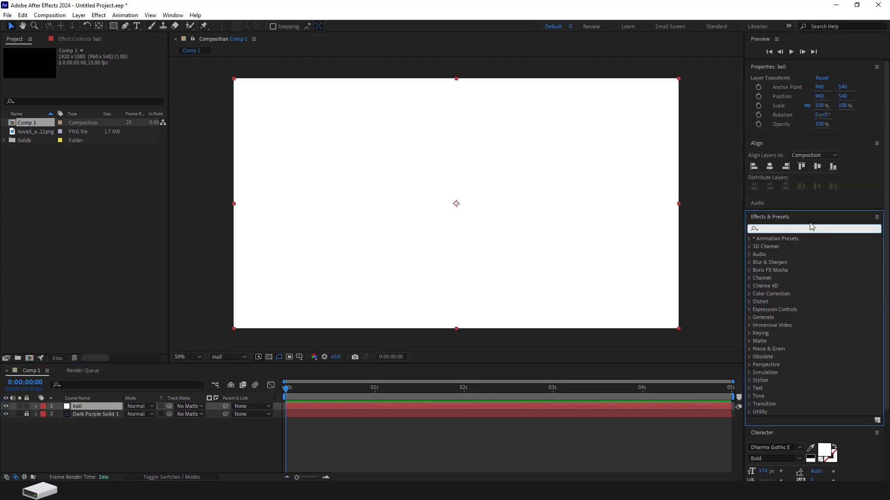
pyautogui.write('cc ball')
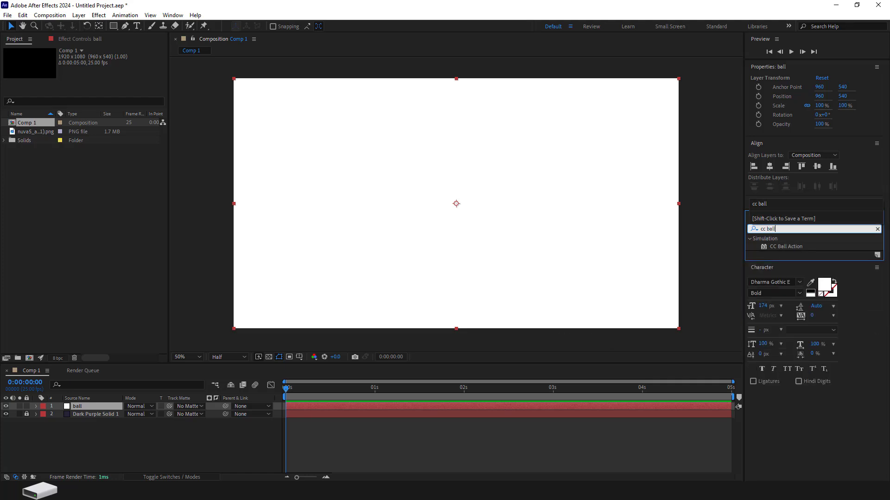
pyautogui.moveTo(790, 246); pyautogui.dragTo(450, 205)
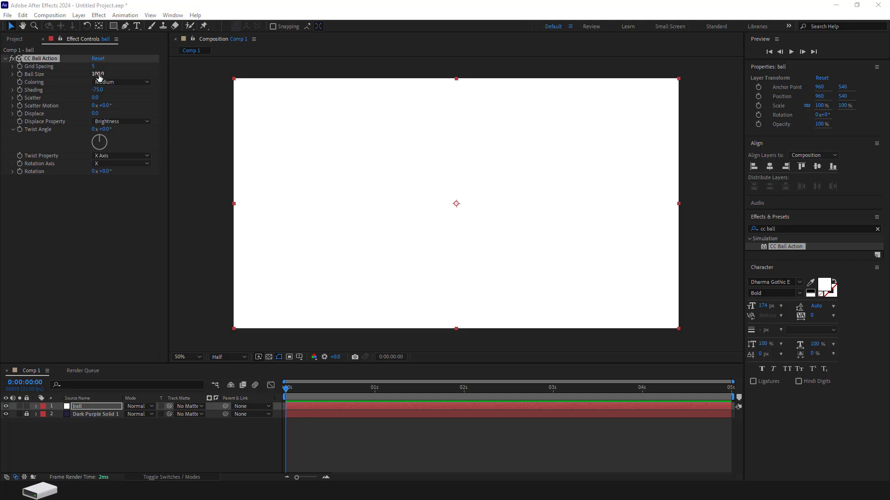
# Step: Set CC Ball Action Ball Size to 42 and Scatter to 555, then scrub the first second
pyautogui.moveTo(98, 77); pyautogui.dragTo(74, 79)
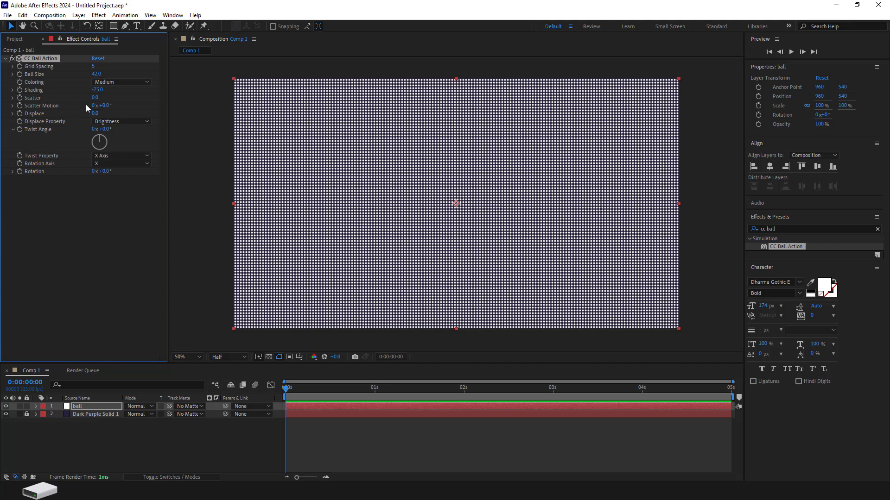
pyautogui.moveTo(95, 100); pyautogui.dragTo(204, 92)
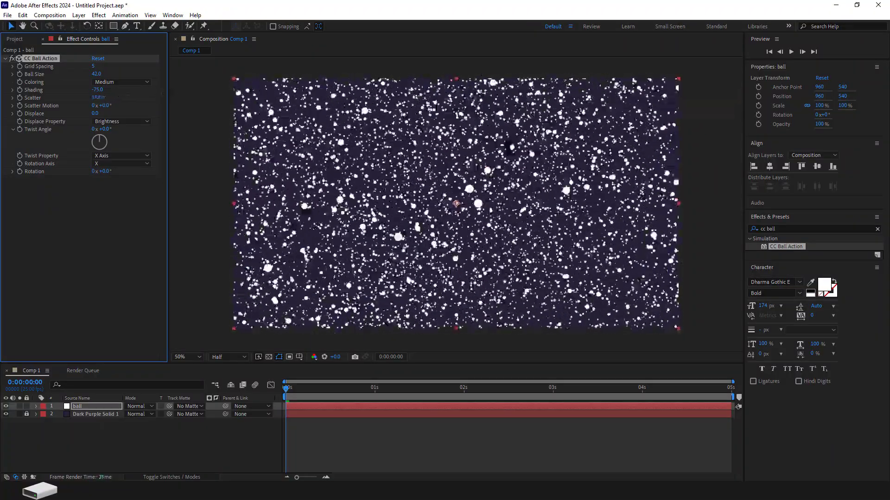
pyautogui.moveTo(203, 92)
pyautogui.mouseDown()
pyautogui.moveTo(553, 74)
pyautogui.moveTo(331, 90)
pyautogui.moveTo(374, 66)
pyautogui.mouseUp()
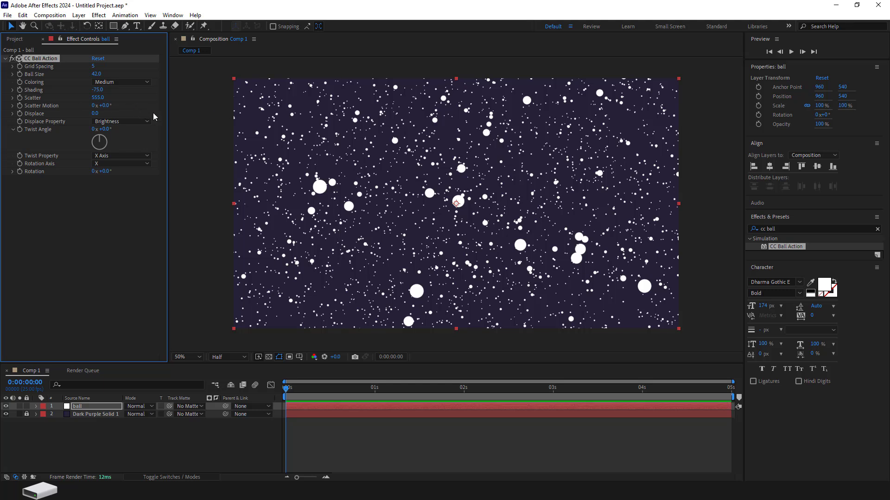
pyautogui.moveTo(312, 391)
pyautogui.mouseDown()
pyautogui.moveTo(376, 407)
pyautogui.moveTo(318, 414)
pyautogui.mouseUp()
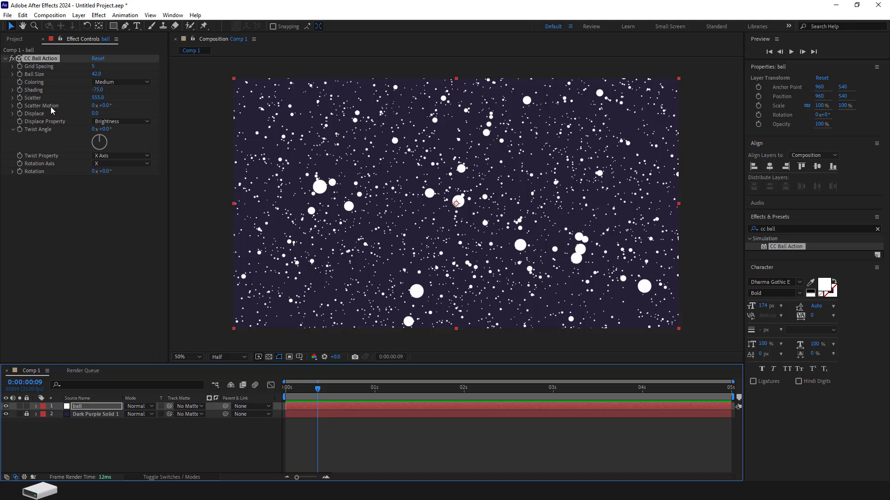
# Step: Drive Scatter Motion with the expression time*20 and preview the drifting balls from the start
pyautogui.keyDown('alt'); pyautogui.click(21, 107); pyautogui.keyUp('alt')
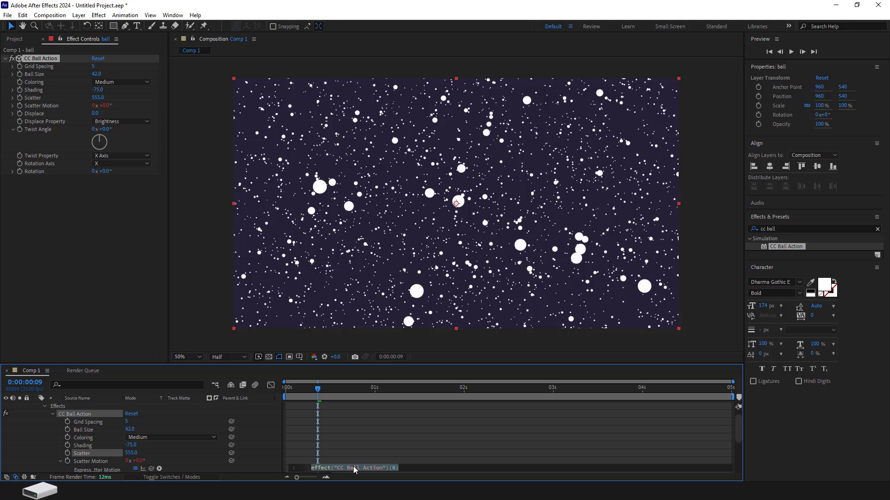
pyautogui.write('time*')
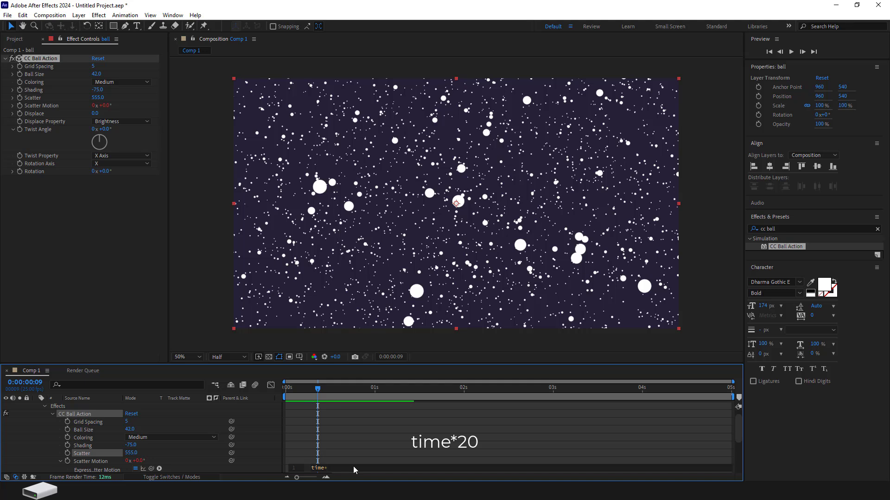
pyautogui.write('20')
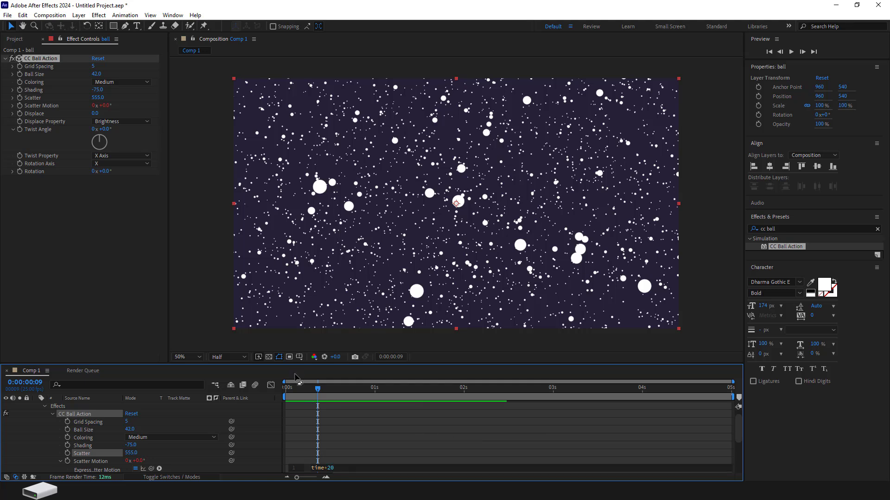
pyautogui.moveTo(297, 389); pyautogui.dragTo(271, 410)
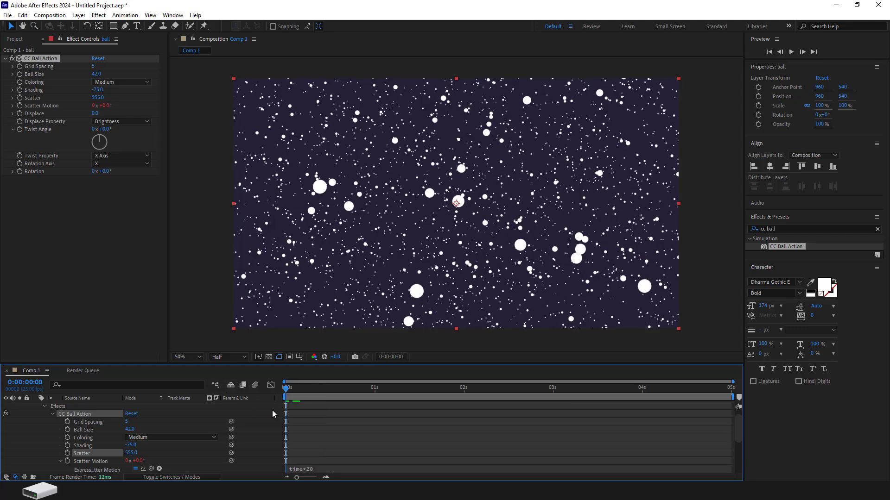
pyautogui.press('space')
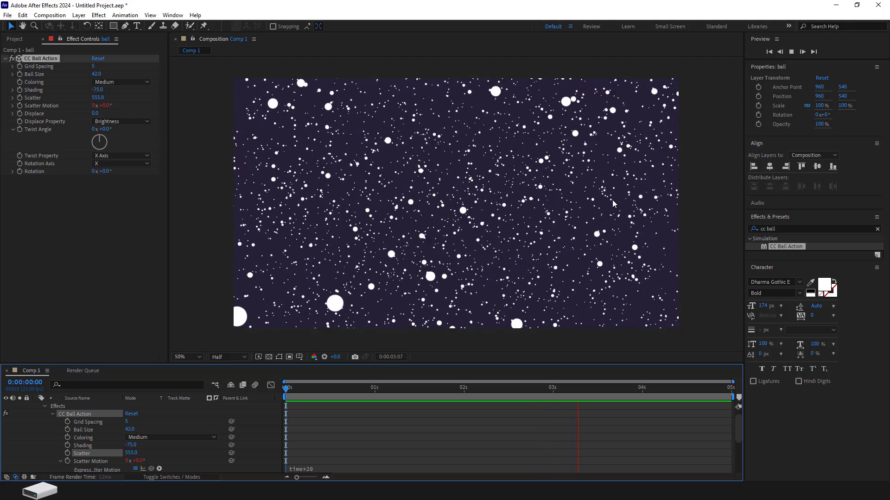
pyautogui.press('space')
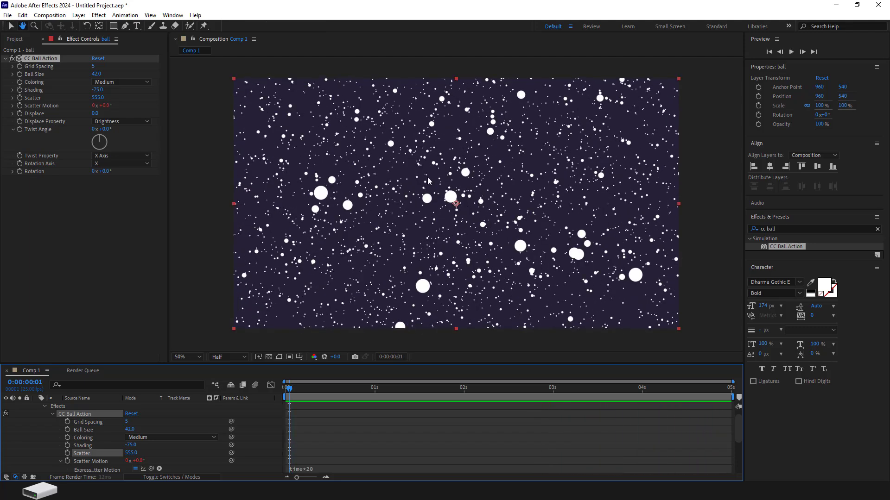
# Step: Reduce Ball Size to 19 and Grid Spacing to 2 for a dense starfield, then preview
pyautogui.moveTo(349, 388); pyautogui.dragTo(443, 389)
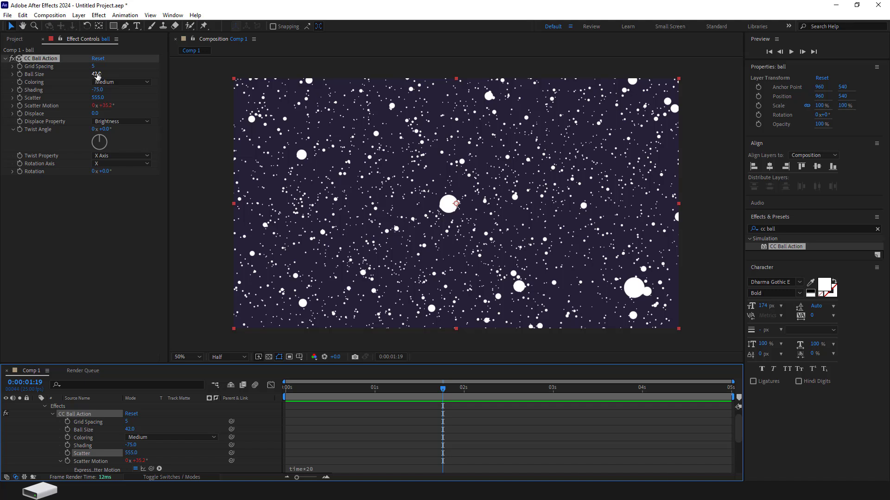
pyautogui.moveTo(96, 73); pyautogui.dragTo(92, 87)
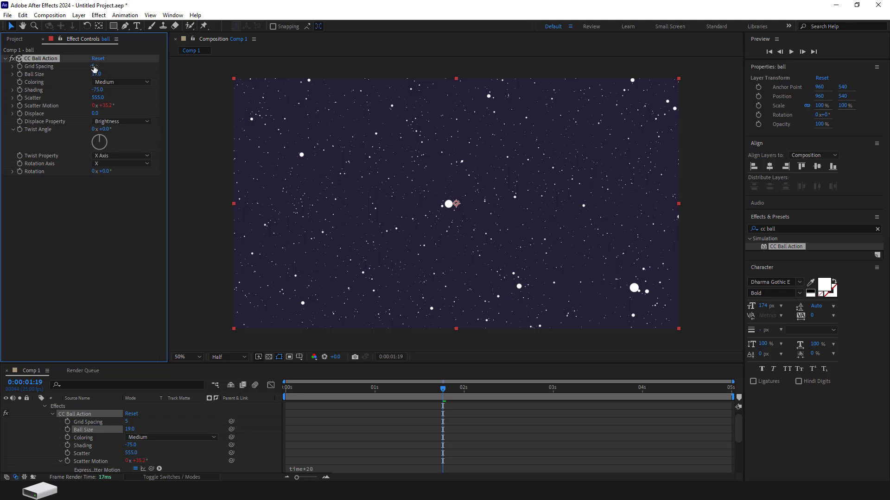
pyautogui.moveTo(94, 69); pyautogui.dragTo(103, 69)
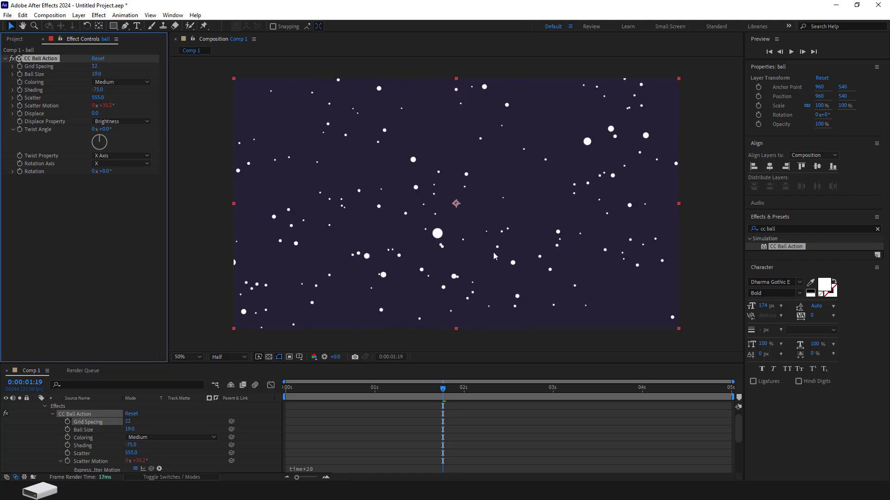
pyautogui.moveTo(96, 68); pyautogui.dragTo(87, 67)
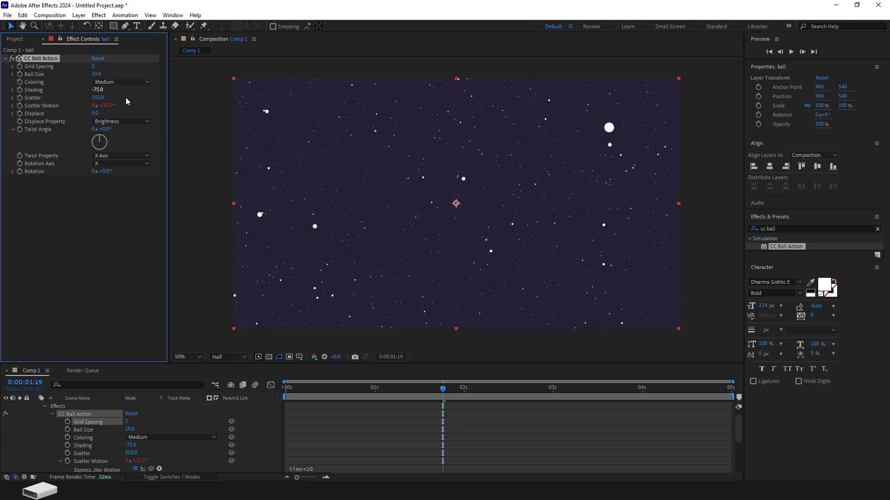
pyautogui.moveTo(319, 388); pyautogui.dragTo(289, 388)
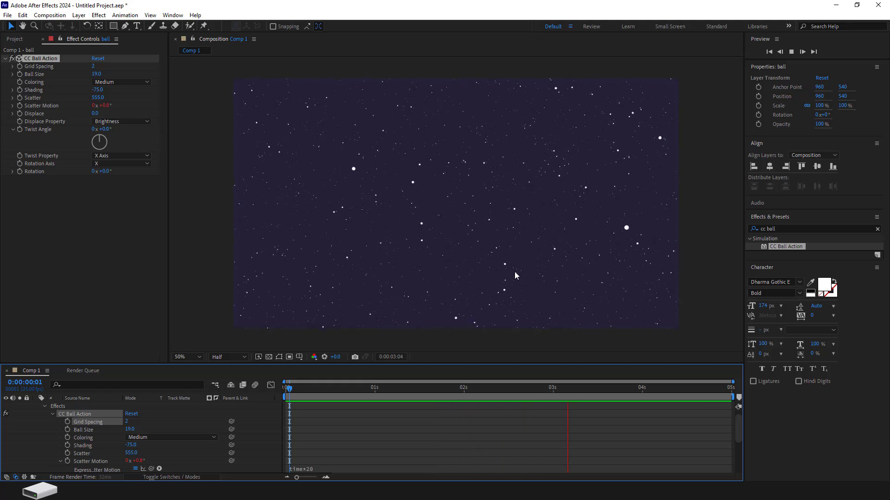
pyautogui.press('space')
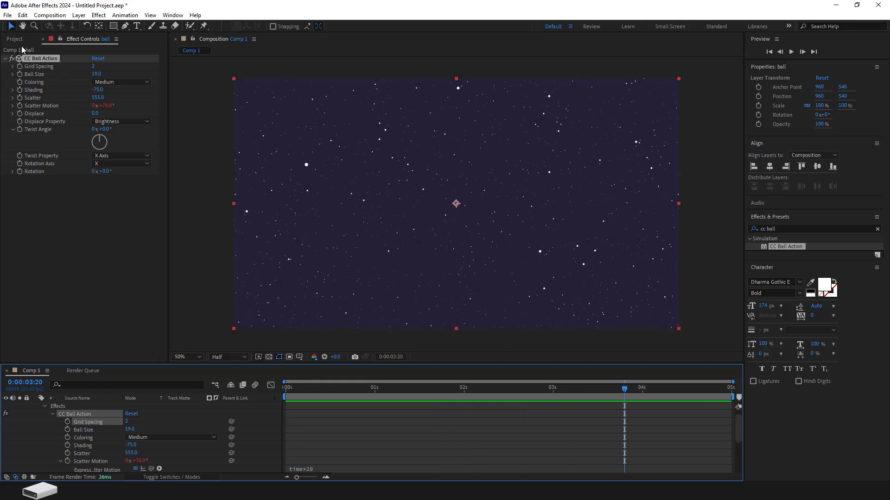
# Step: Add the camper-van PNG from the Project panel to Comp 1 and scale it to fill the frame
pyautogui.click(21, 40)
pyautogui.click(31, 132)
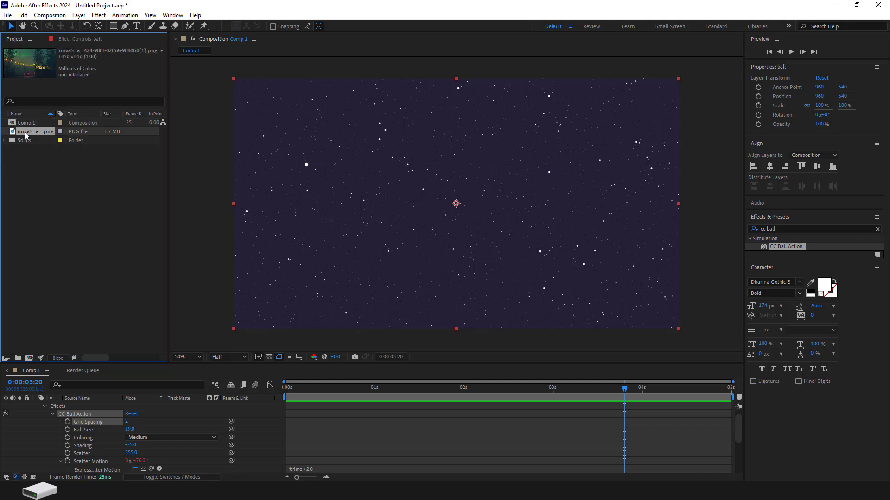
pyautogui.moveTo(24, 132)
pyautogui.mouseDown()
pyautogui.moveTo(478, 226)
pyautogui.moveTo(455, 214)
pyautogui.mouseUp()
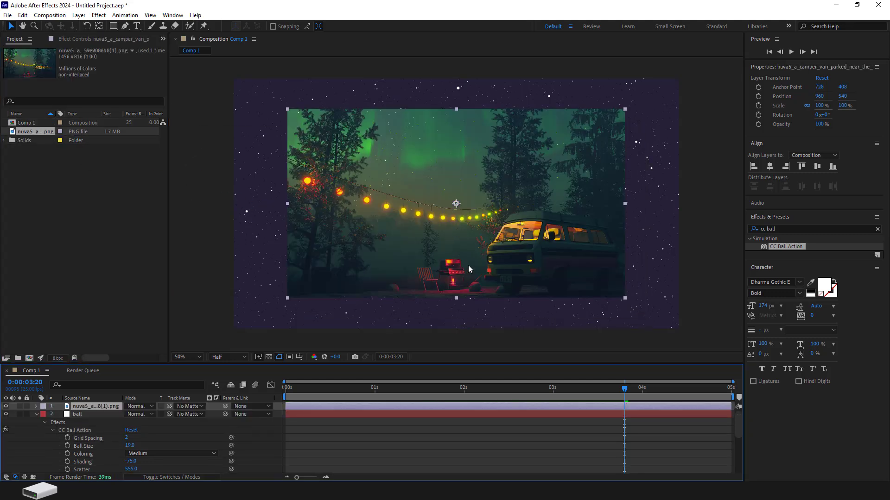
pyautogui.hotkey('ctrl', 'alt', 'f')
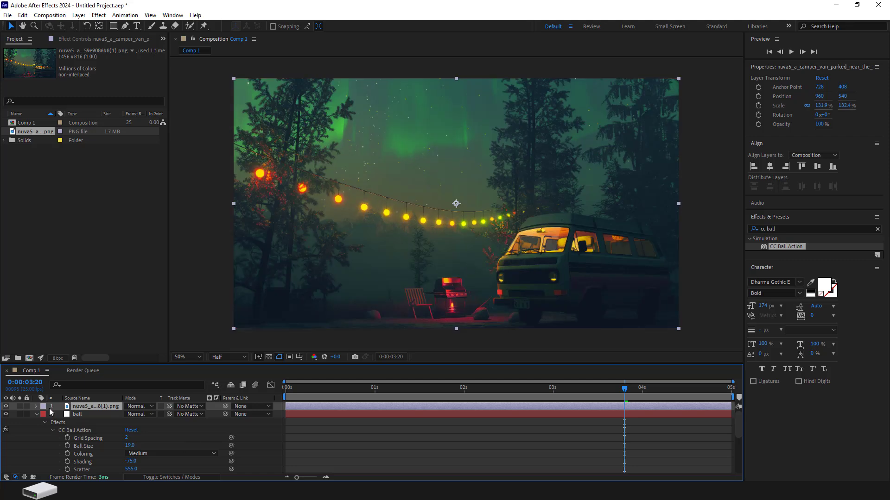
# Step: Move the image below the ball layer, preview the particles over it, then hide the ball layer
pyautogui.click(37, 415)
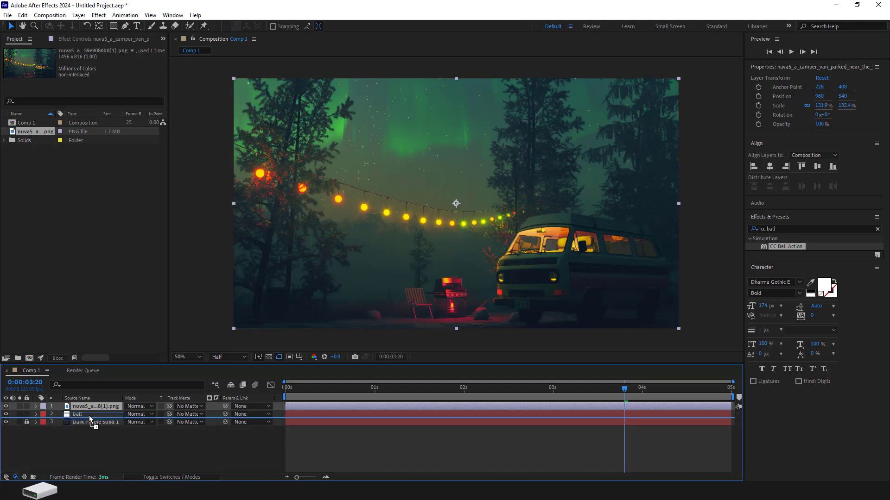
pyautogui.moveTo(88, 405); pyautogui.dragTo(89, 416)
pyautogui.press('space')
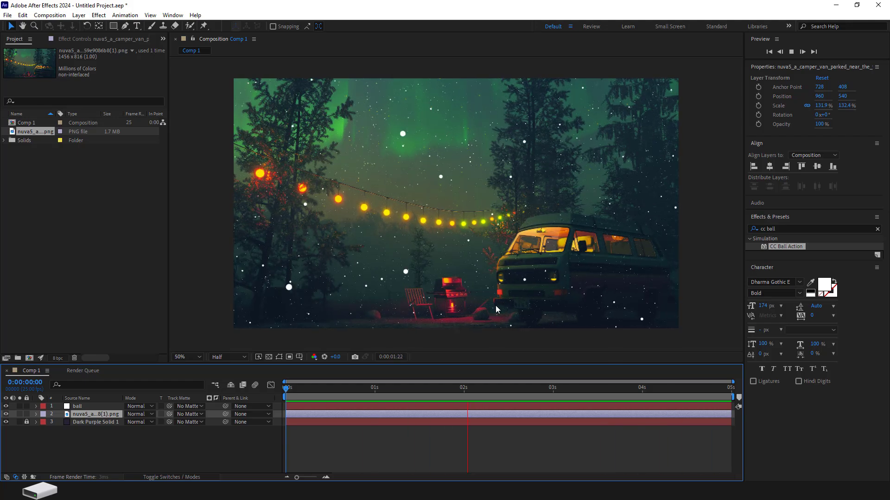
pyautogui.press('space')
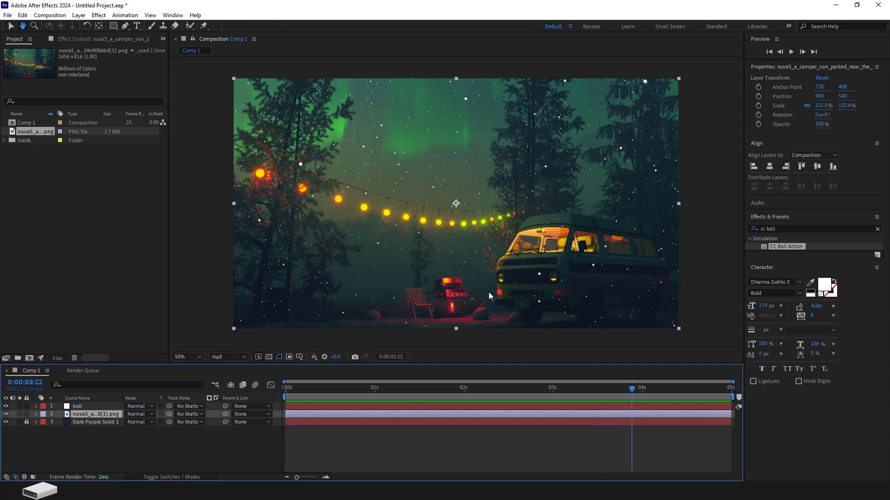
pyautogui.click(6, 406)
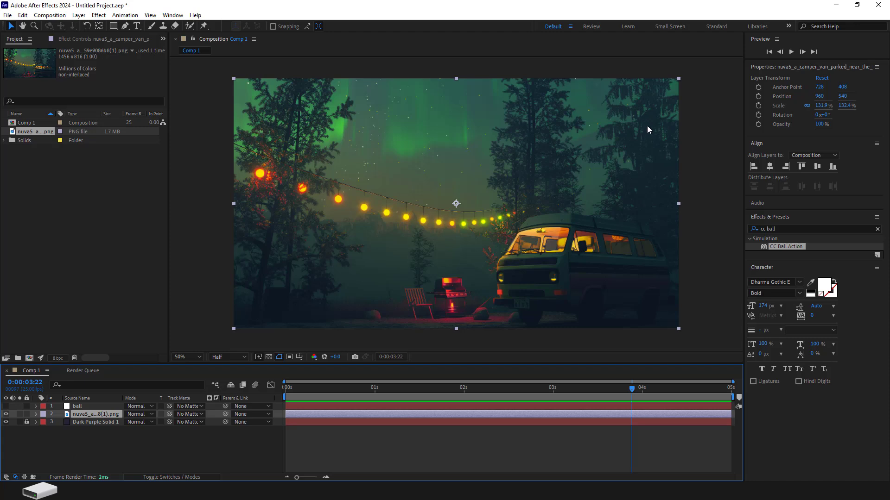
# Step: Show the ball layer again and preview the particles over the camper-van scene
pyautogui.click(5, 407)
pyautogui.click(298, 392)
pyautogui.press('space')
pyautogui.moveTo(403, 387); pyautogui.dragTo(414, 387)
pyautogui.press('space')
pyautogui.press('space')
# Step: Reveal the ball layer's Scatter Motion expression and slow it down from time*20, previewing the result
pyautogui.click(91, 407)
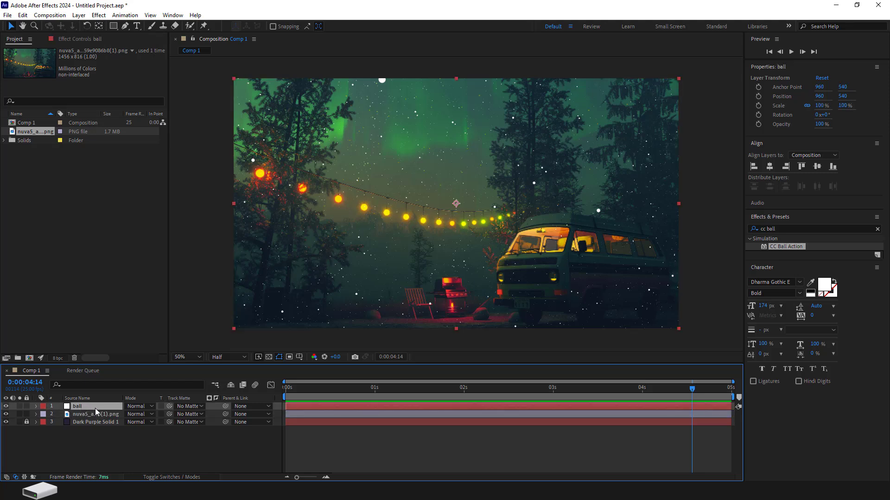
pyautogui.press('u')
pyautogui.press('u')
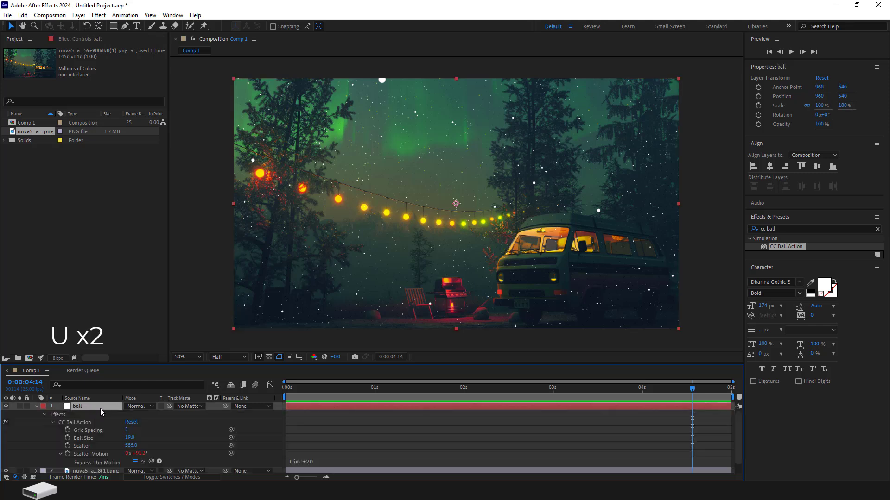
pyautogui.click(304, 464)
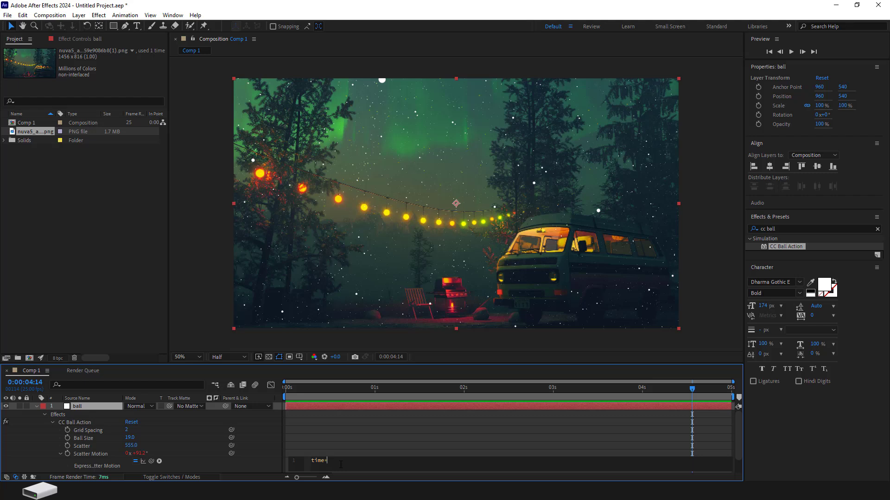
pyautogui.write('3')
pyautogui.moveTo(312, 387); pyautogui.dragTo(286, 387)
pyautogui.press('space')
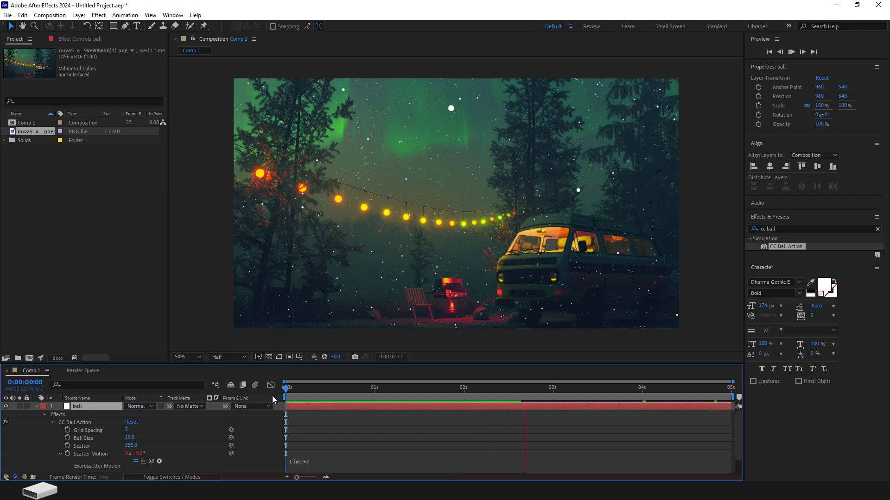
pyautogui.click(308, 460)
pyautogui.write('2')
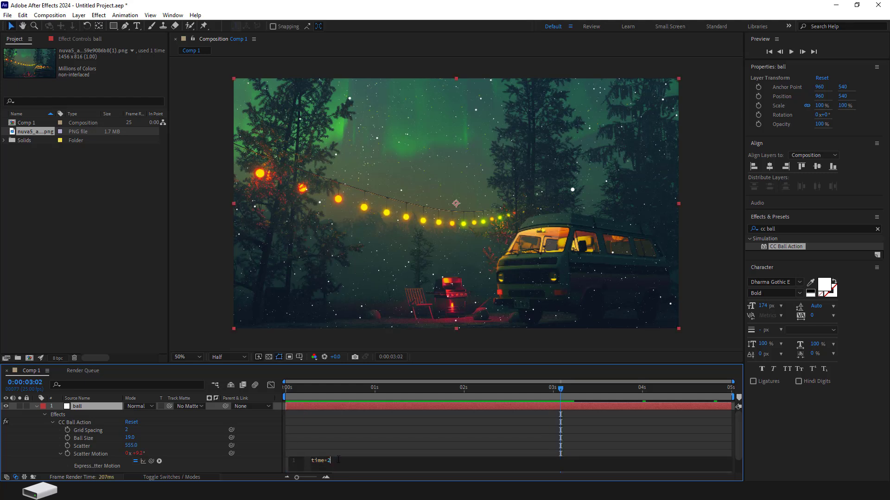
# Step: Commit the time*2 Scatter Motion expression and preview the gentle drift over the aurora scene
pyautogui.click(299, 392)
pyautogui.press('space')
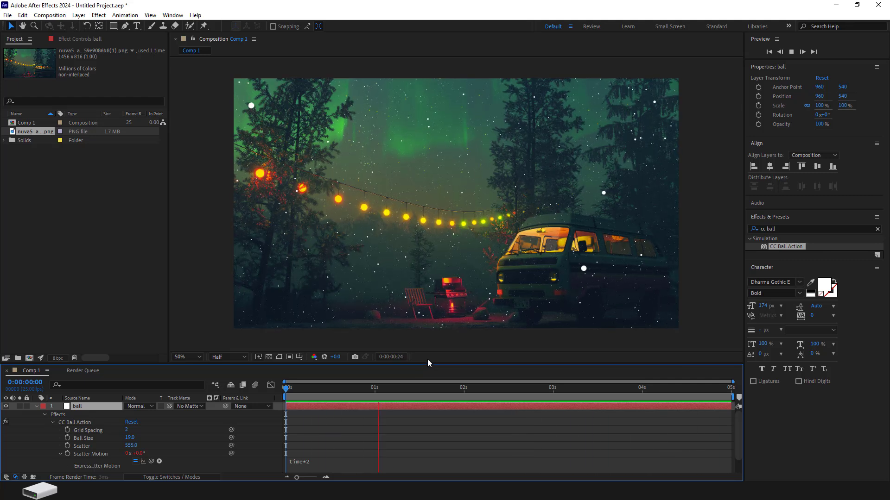
pyautogui.press('h')
pyautogui.press('space')
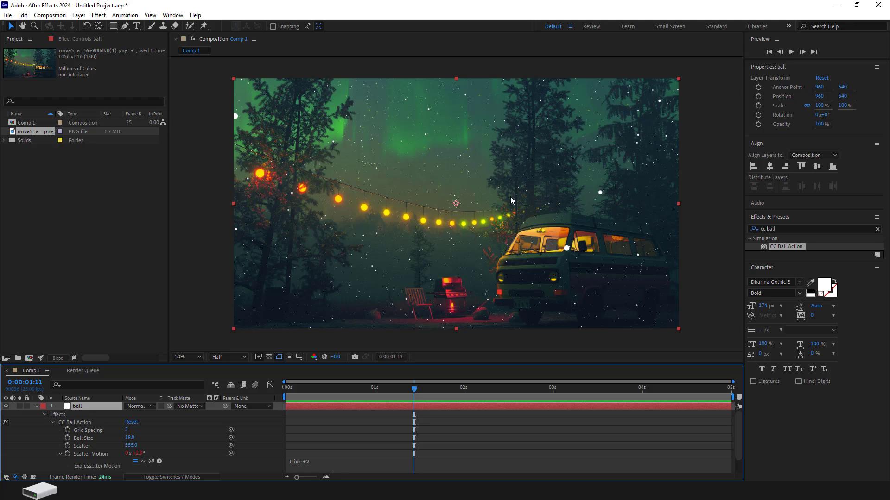
# Step: Apply Tint to the ball layer and map white to bright green (08FB75)
pyautogui.click(787, 229)
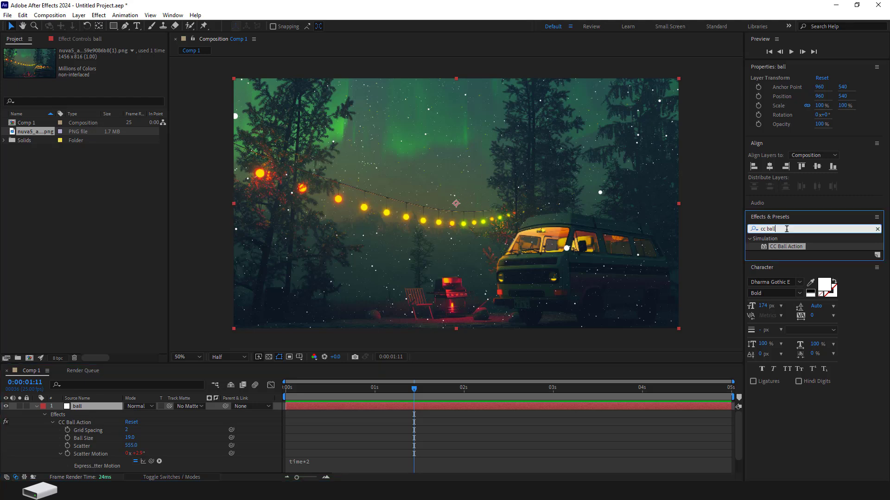
pyautogui.write('tint')
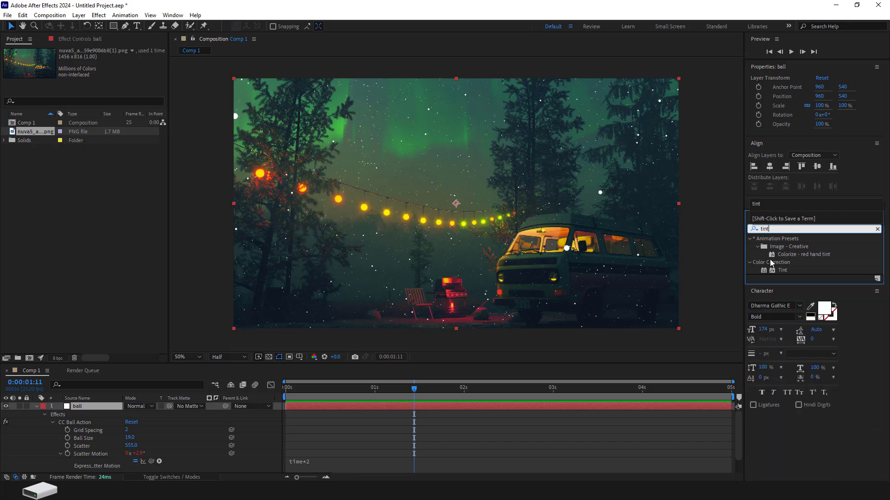
pyautogui.doubleClick(784, 270)
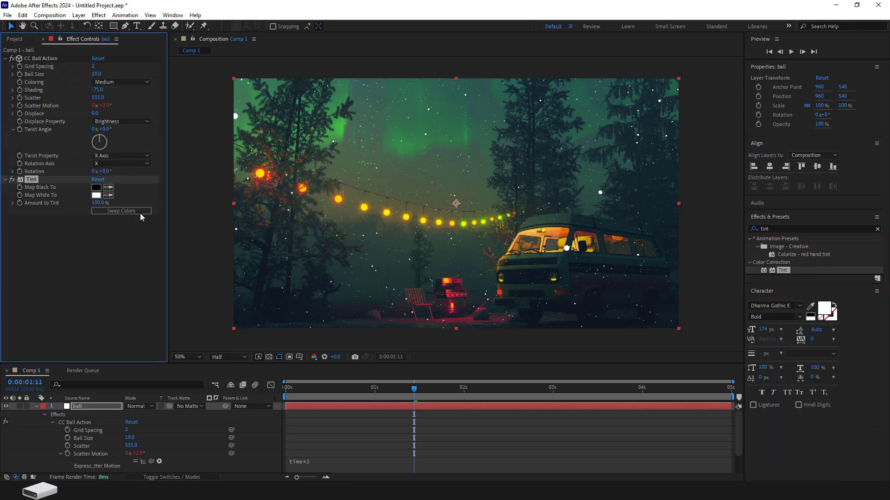
pyautogui.click(96, 195)
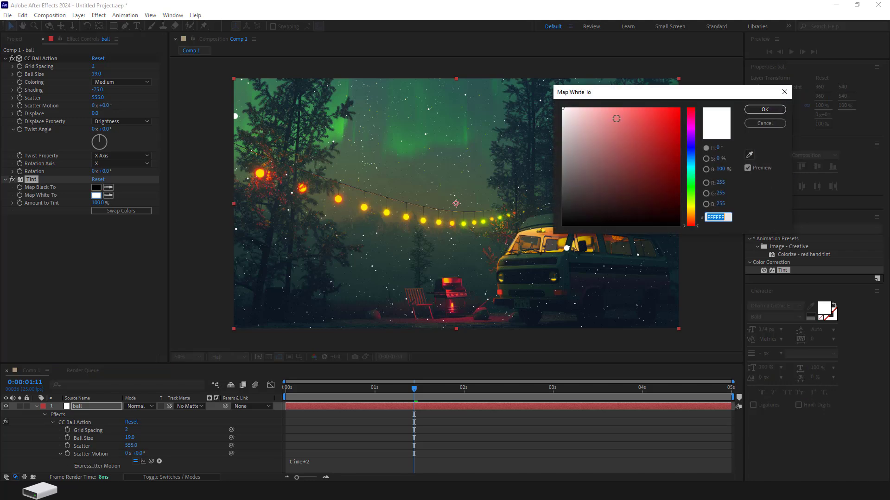
pyautogui.moveTo(621, 95); pyautogui.dragTo(669, 82)
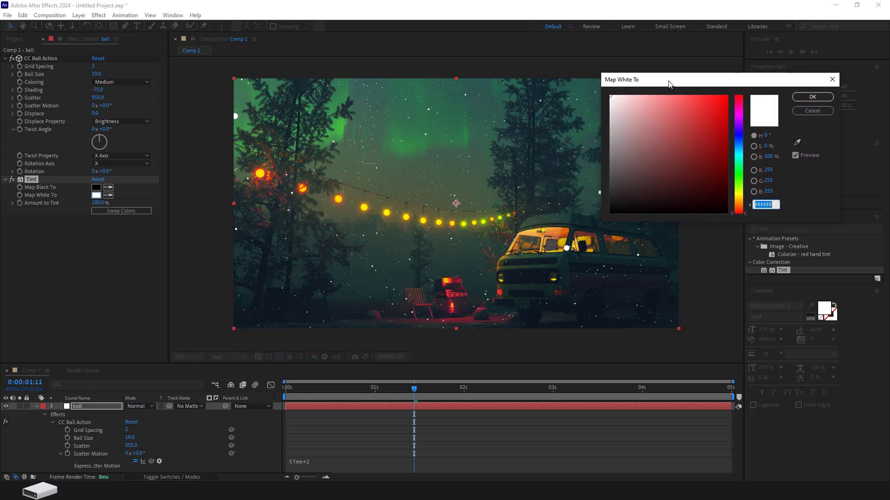
pyautogui.click(723, 99)
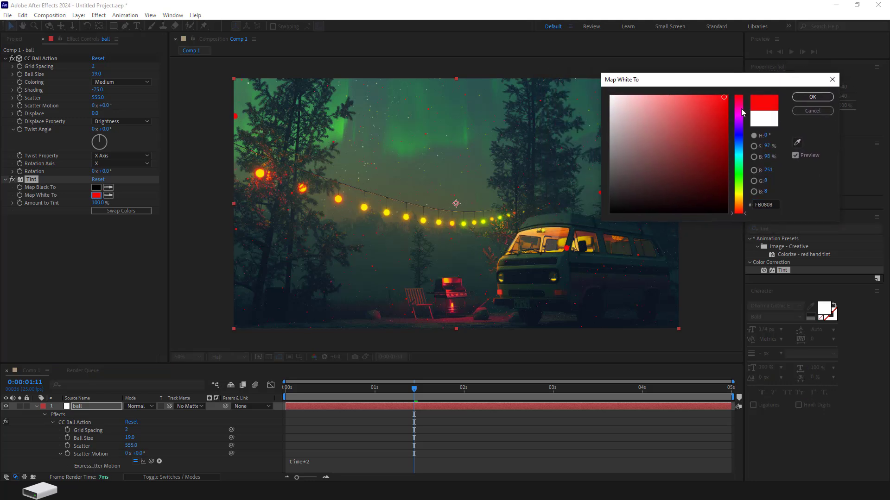
pyautogui.moveTo(741, 111); pyautogui.dragTo(738, 171)
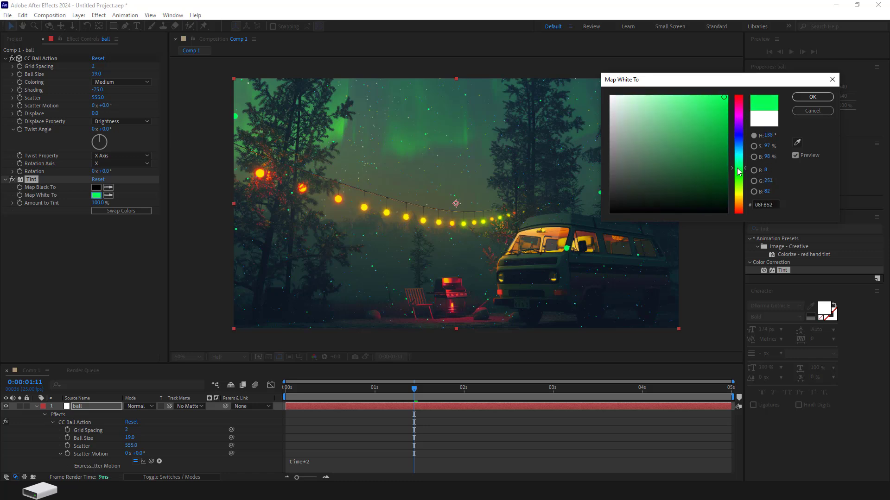
pyautogui.moveTo(739, 171); pyautogui.dragTo(738, 166)
pyautogui.click(806, 97)
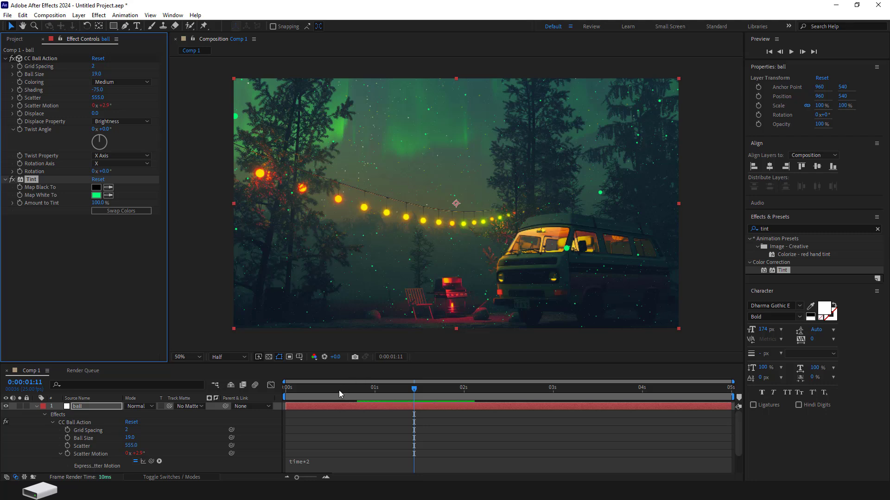
# Step: Stop playback at 0:00:00:24 and set CC Ball Action's Twist Angle to +24°
pyautogui.click(371, 388)
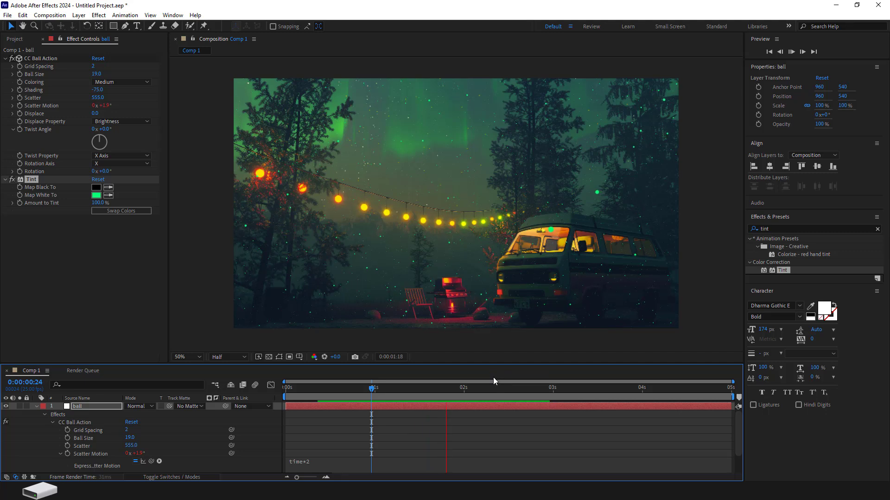
pyautogui.press('space')
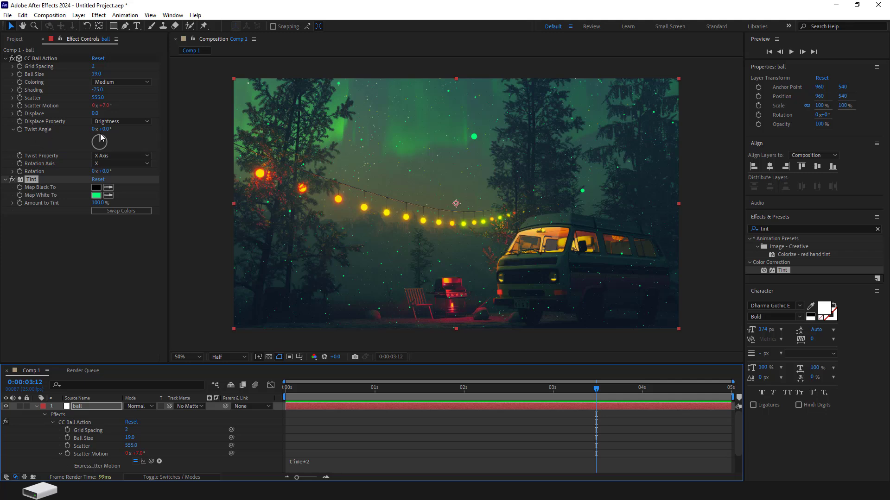
pyautogui.moveTo(106, 132); pyautogui.dragTo(110, 129)
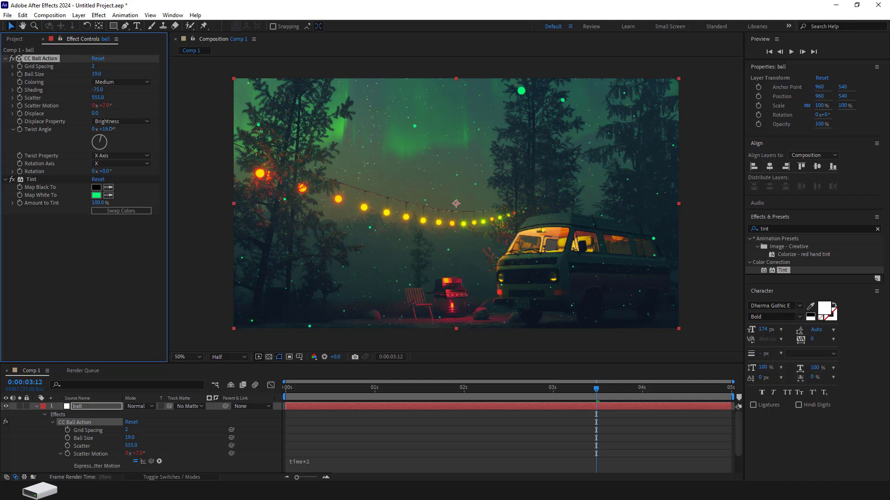
pyautogui.moveTo(116, 129); pyautogui.dragTo(116, 129)
# Step: Preview the twisting green balls from 0:00:01:08
pyautogui.click(403, 396)
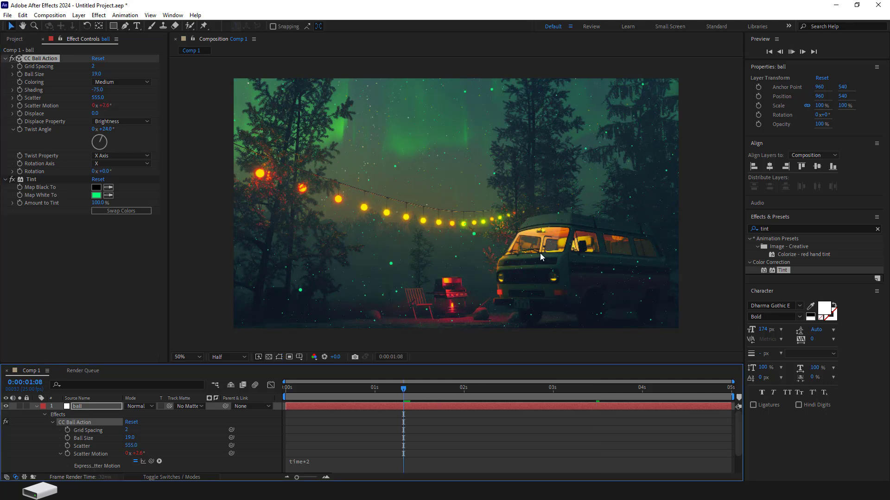
pyautogui.press('space')
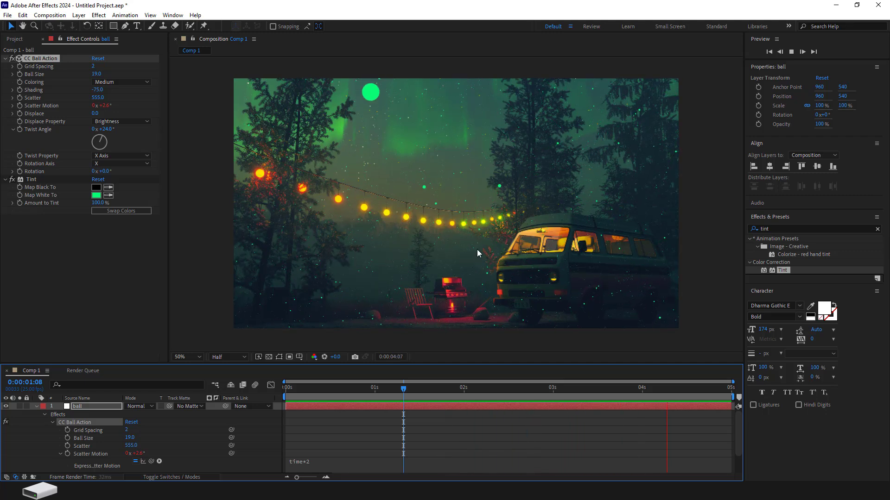
pyautogui.press('space')
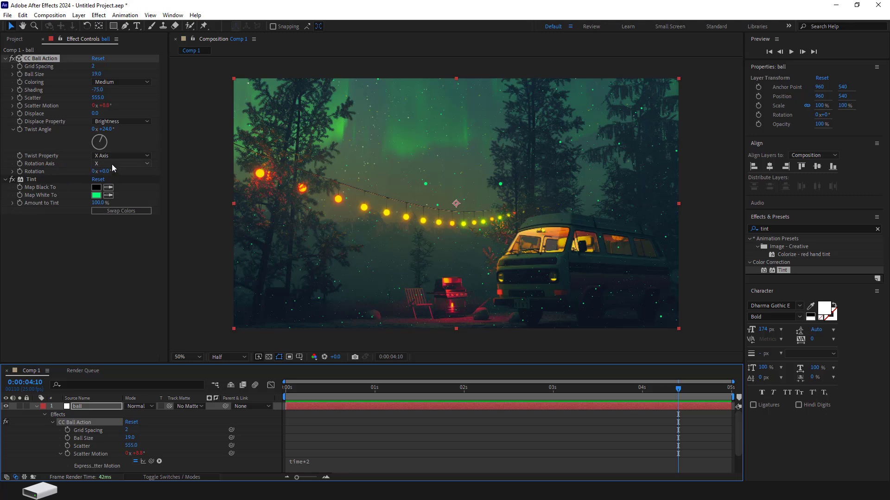
# Step: Set CC Ball Action's Rotation Axis to Y and Rotation to +10°
pyautogui.click(146, 164)
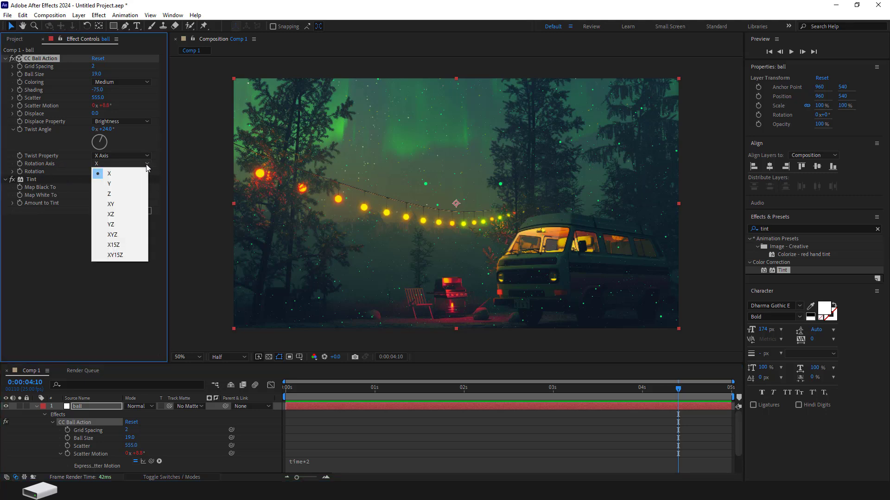
pyautogui.click(127, 184)
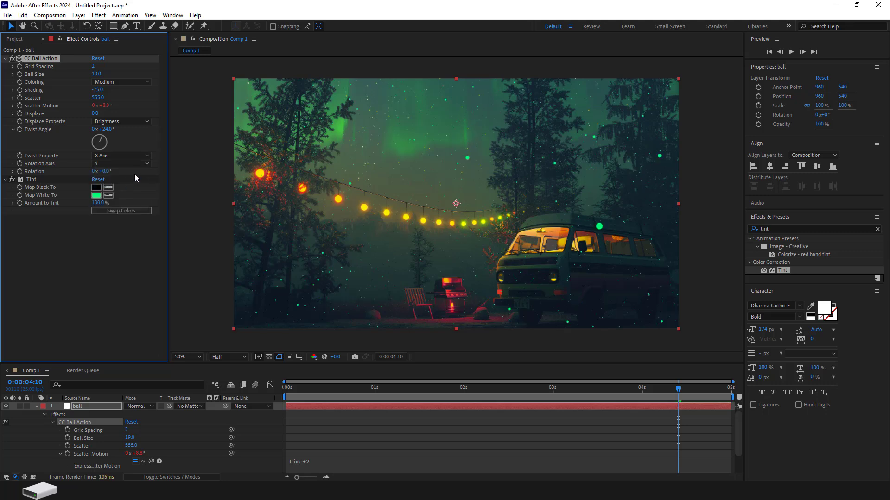
pyautogui.moveTo(107, 173); pyautogui.dragTo(110, 171)
# Step: Preview the rotating balls from the first frame of the composition
pyautogui.click(304, 395)
pyautogui.press('Home')
pyautogui.press('space')
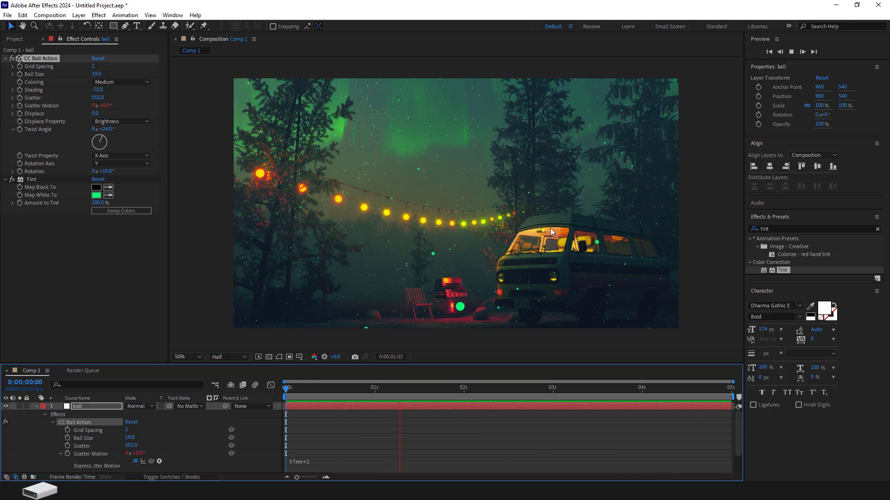
pyautogui.press('space')
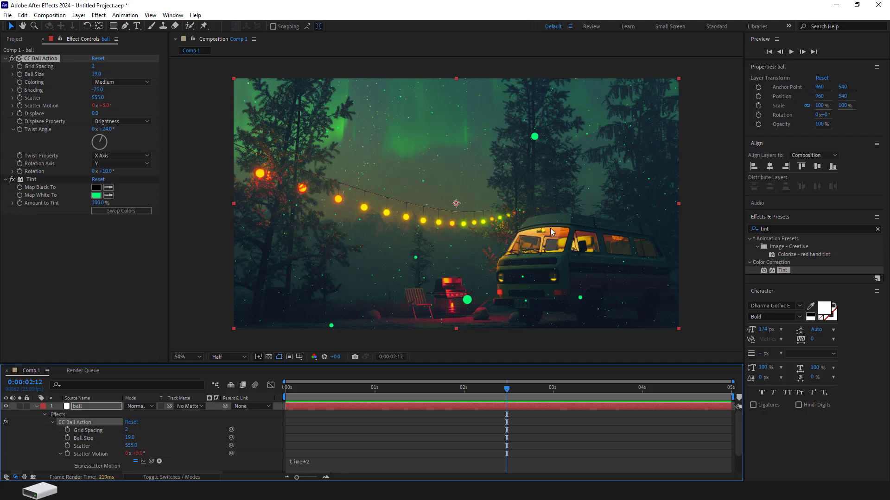
pyautogui.click(777, 229)
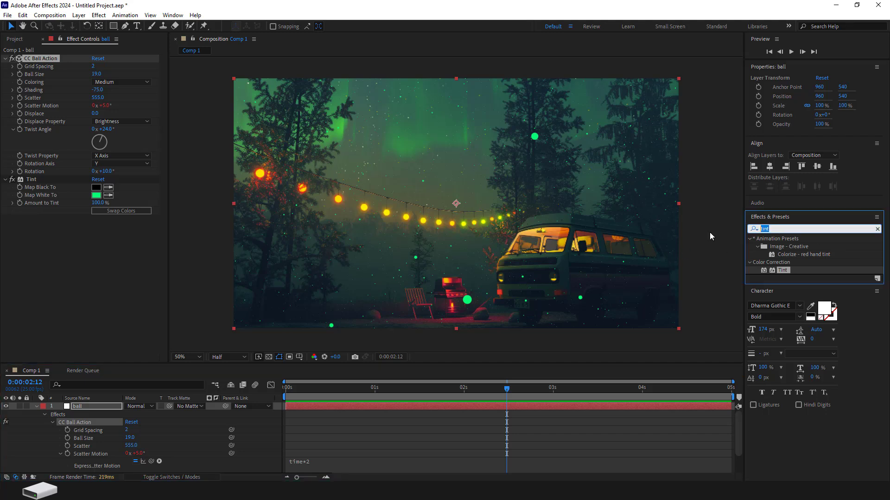
# Step: Add Glow to the soloed ball layer and raise Glow Radius to 50
pyautogui.write('glow')
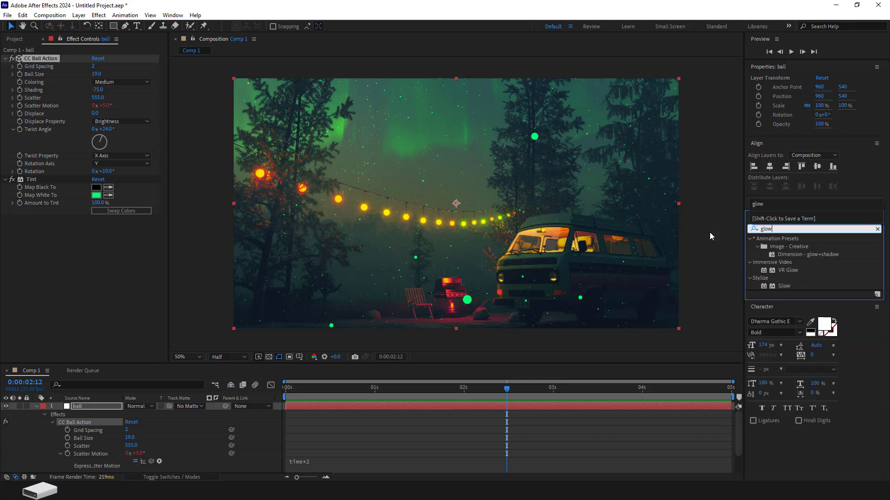
pyautogui.doubleClick(783, 286)
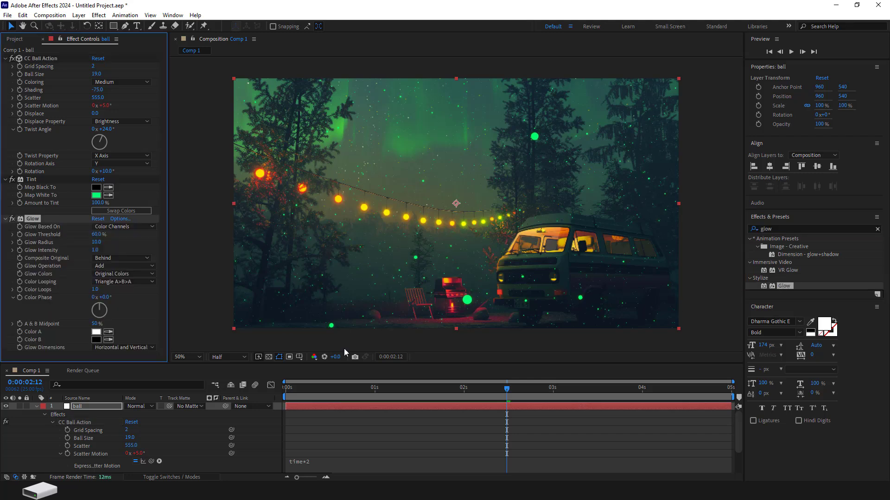
pyautogui.click(20, 410)
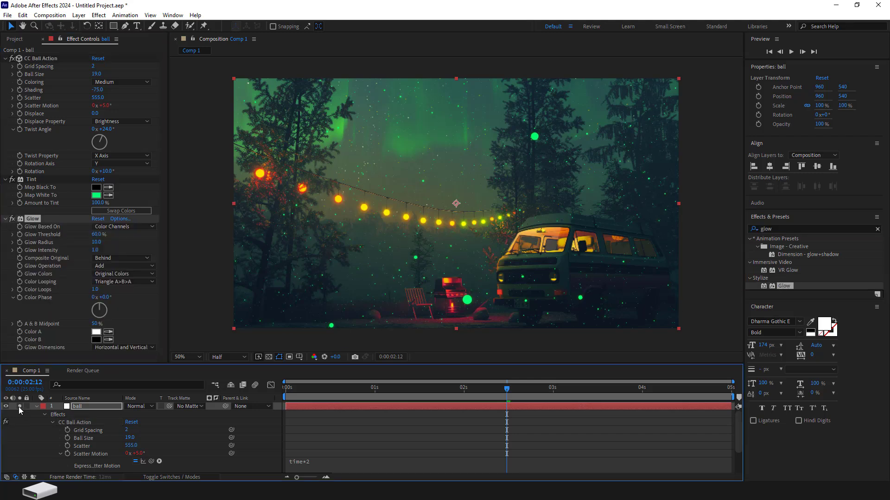
pyautogui.click(12, 219)
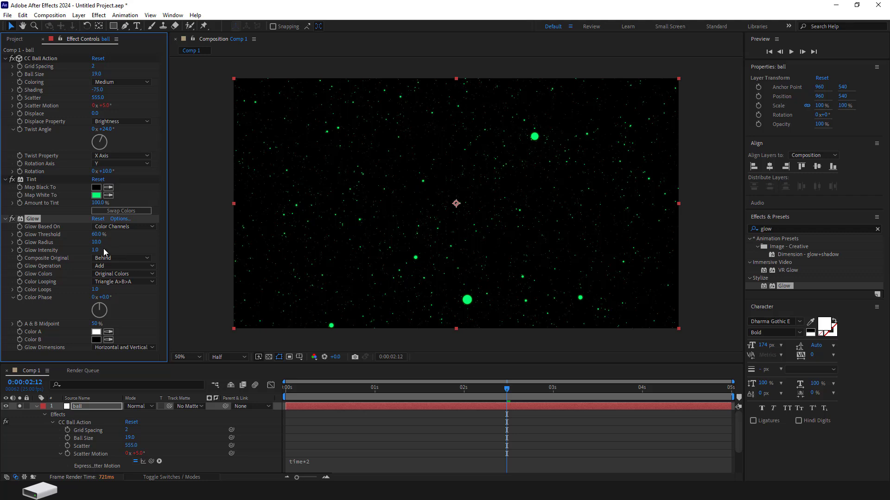
pyautogui.moveTo(95, 242); pyautogui.dragTo(106, 242)
pyautogui.click(20, 408)
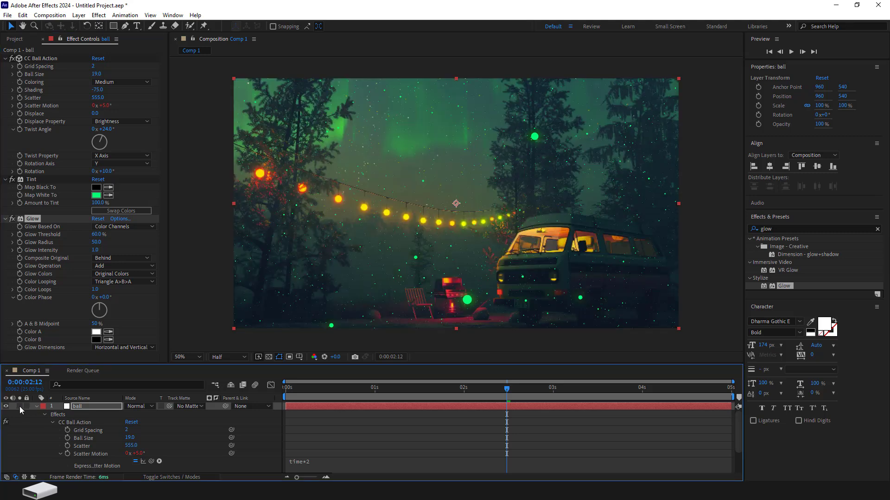
pyautogui.press('space')
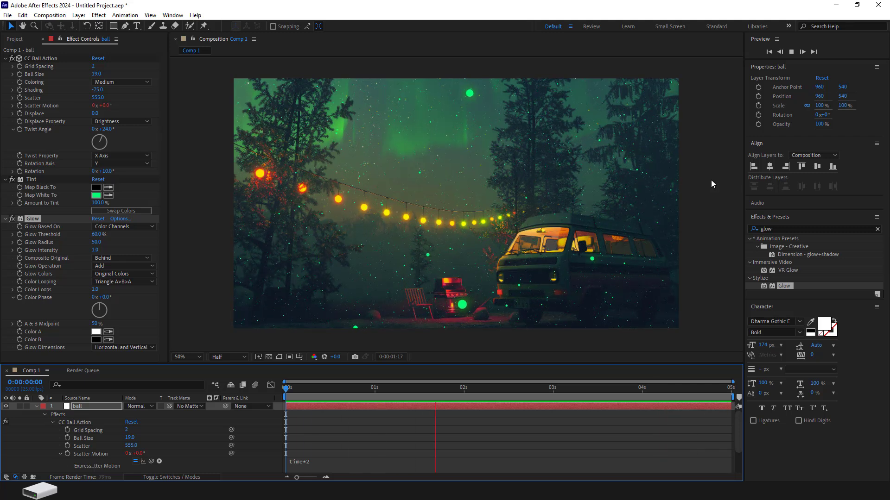
pyautogui.click(5, 219)
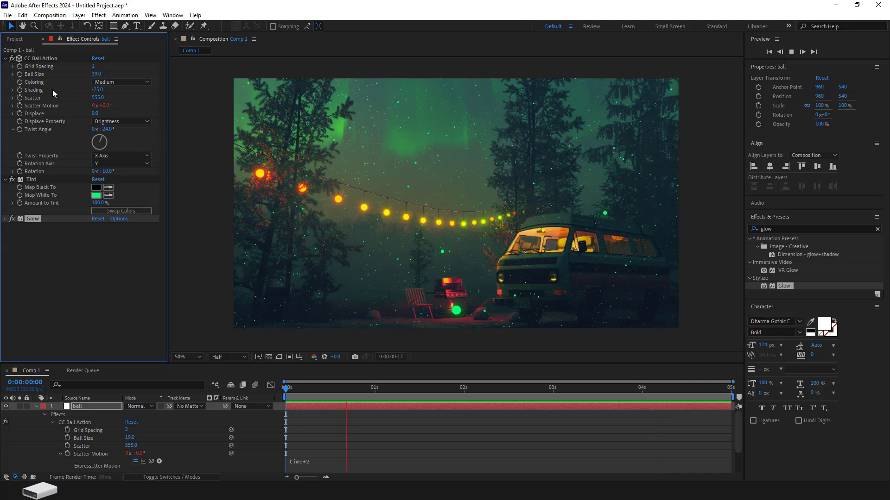